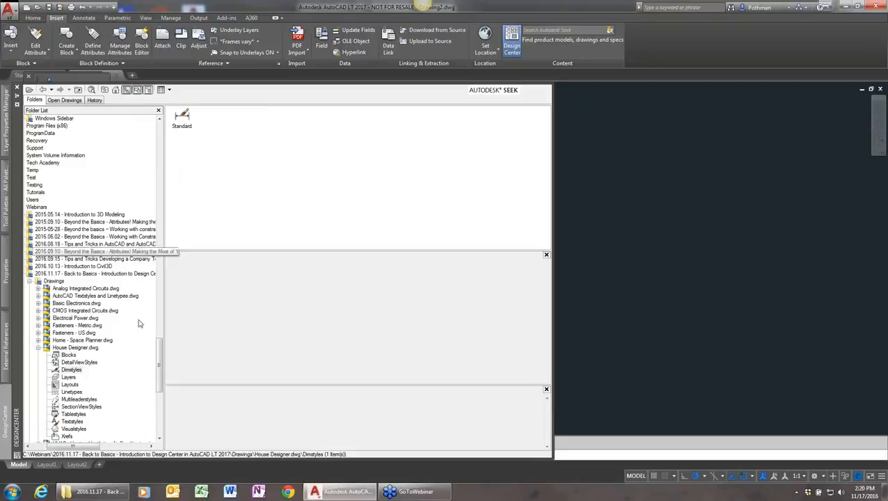
View the layers stored in House Designer.dwg, then return to that drawing's content categories
click(84, 347)
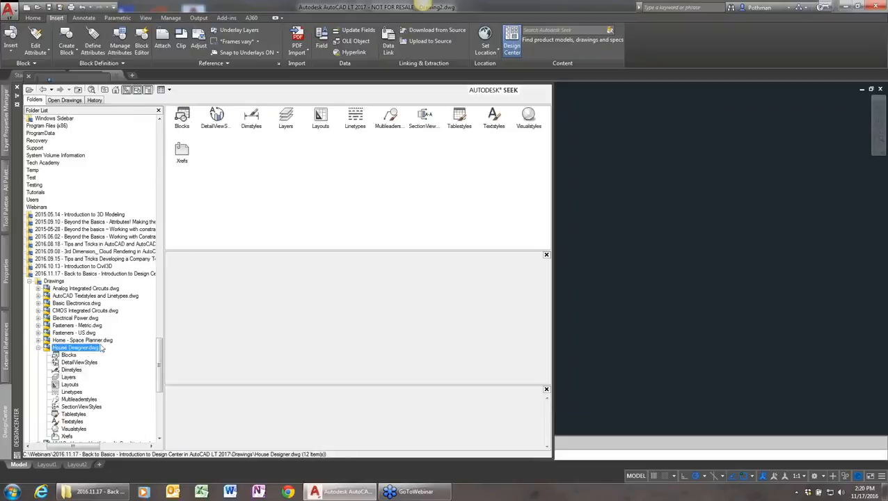
double_click(285, 115)
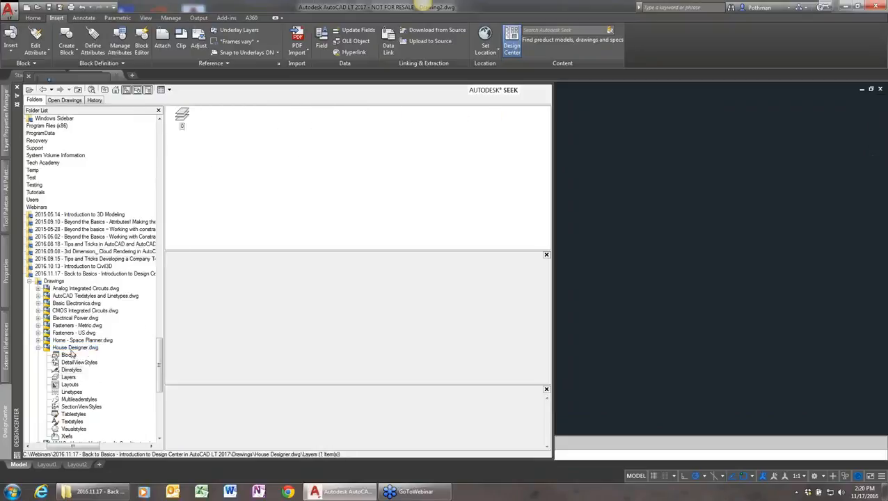
click(63, 348)
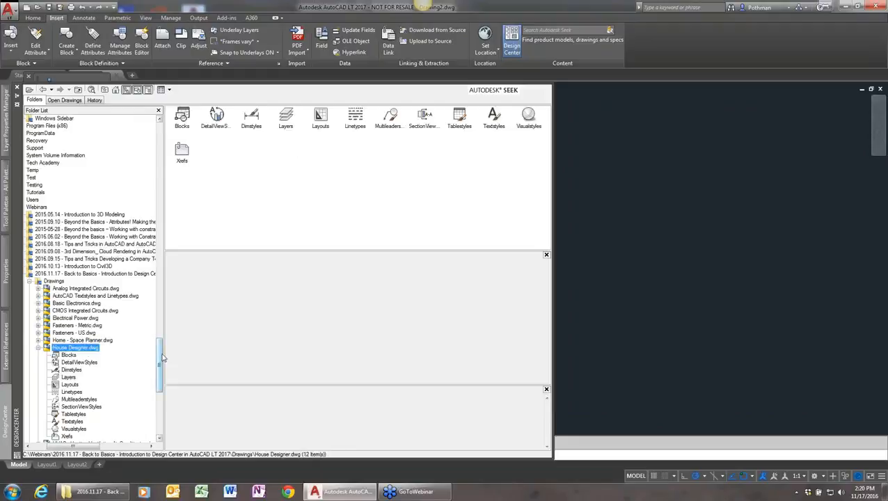
Expand Wall Base.dwg in the Drawings folder, view its stored layers, and collapse the drawing again
drag(161, 353, 161, 379)
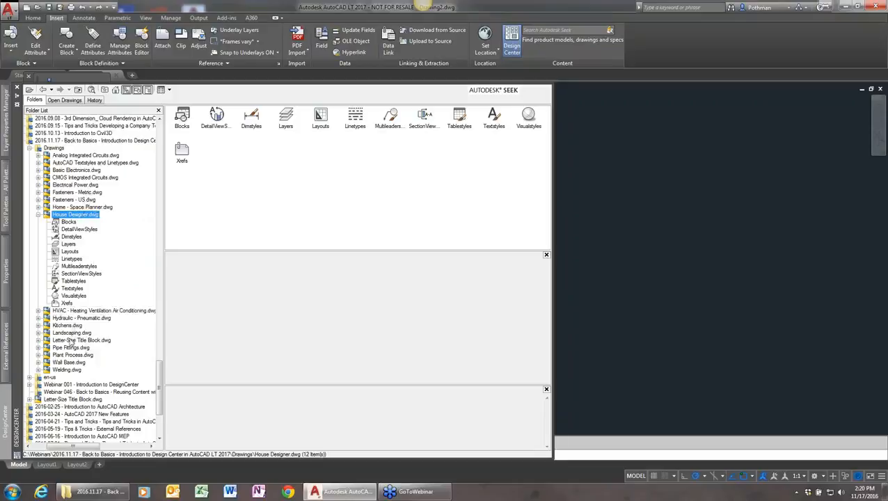
click(68, 363)
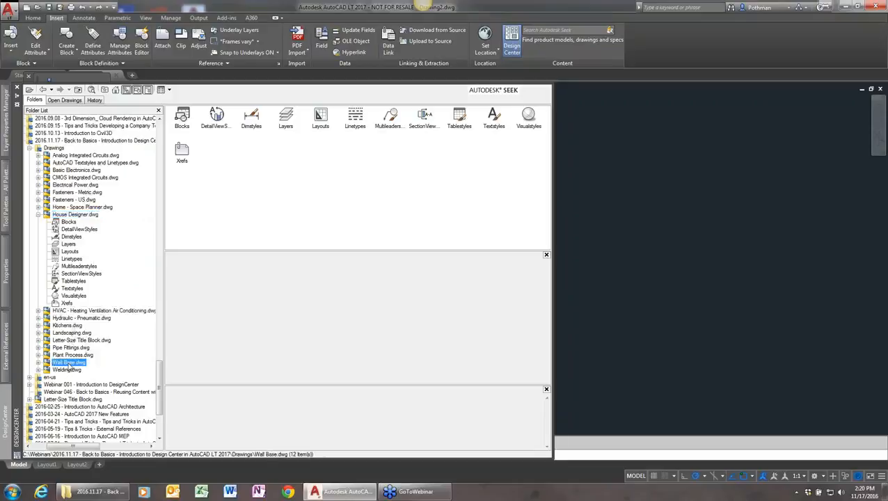
double_click(67, 363)
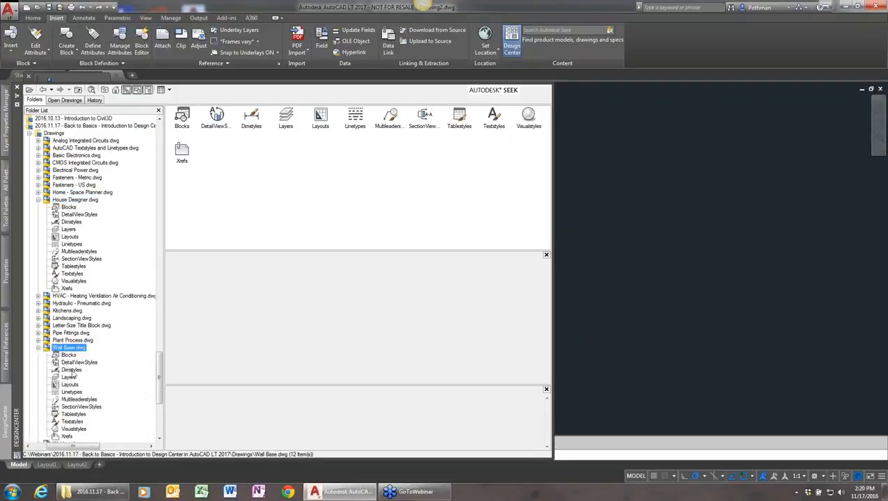
double_click(287, 118)
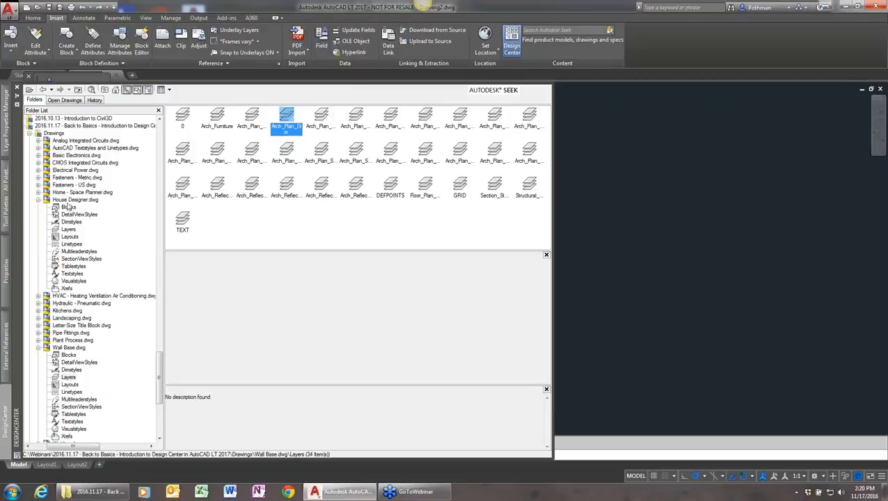
click(39, 347)
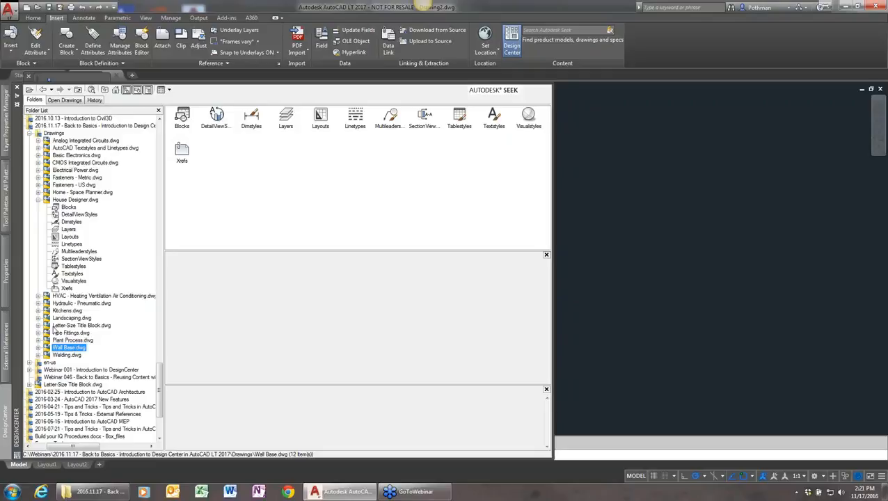
Expand the Letter-Size Title Block.dwg in the Drawings folder and display its layouts
click(55, 326)
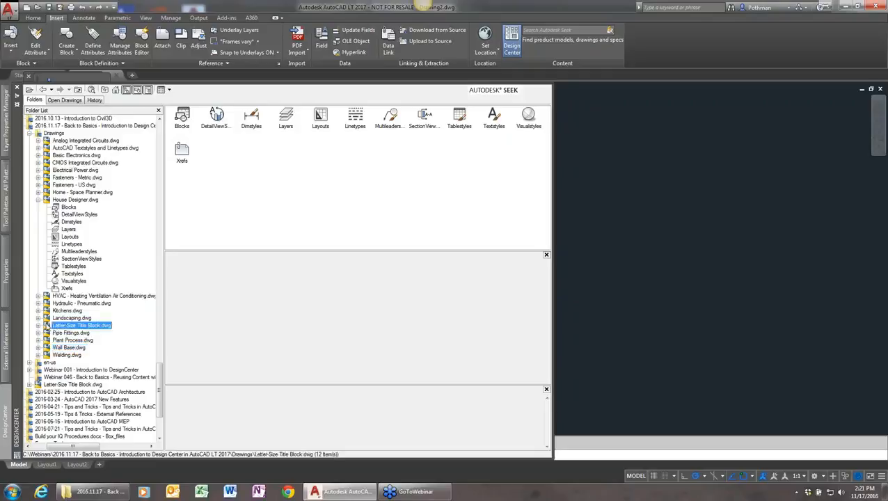
click(39, 325)
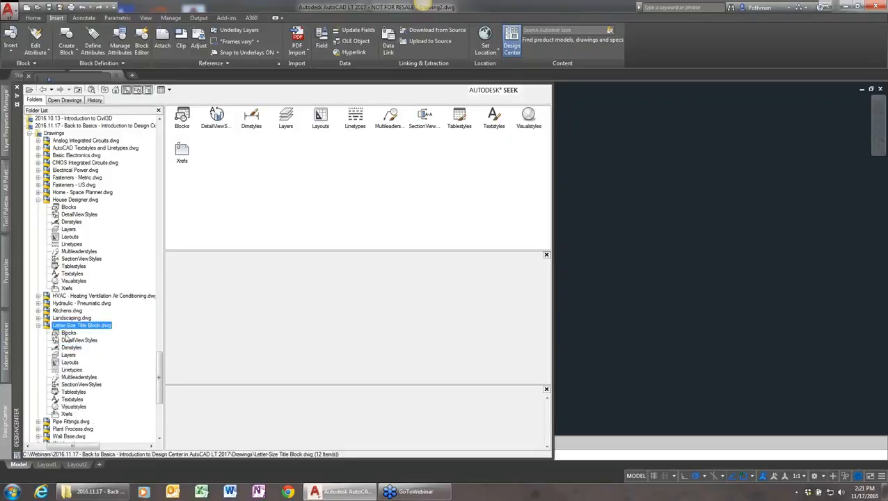
double_click(321, 118)
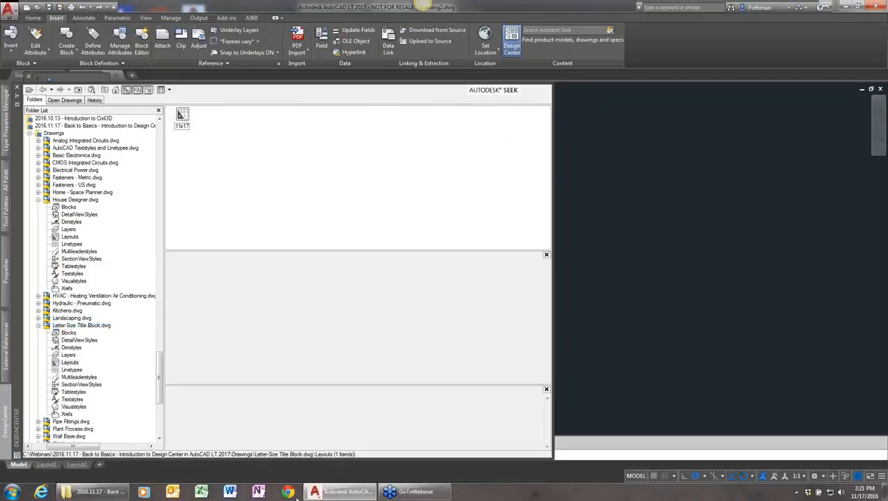
Add the 11x17 layout from Letter-Size Title Block.dwg to the current drawing and open that layout
key(ctrl+2)
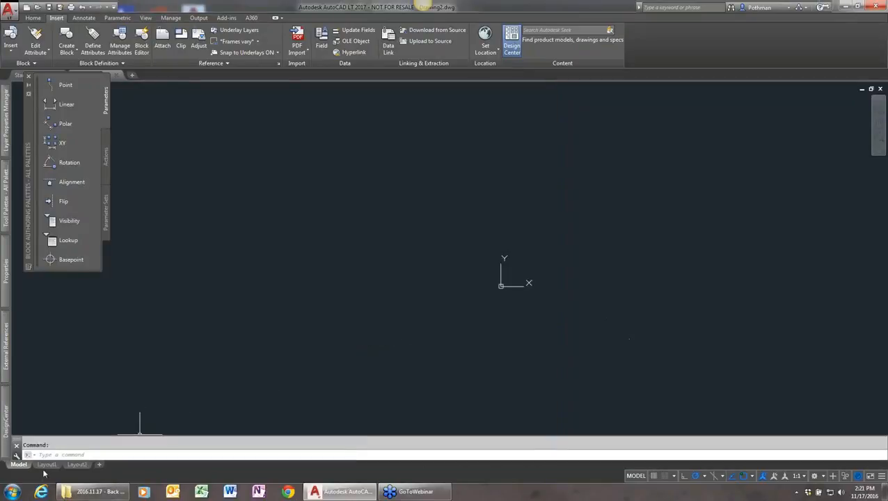
mouse_move(87, 471)
key(ctrl+2)
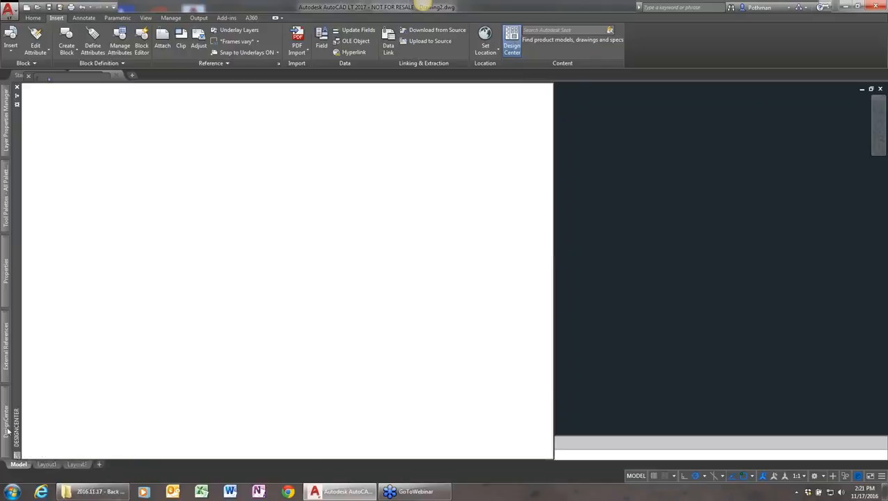
click(183, 118)
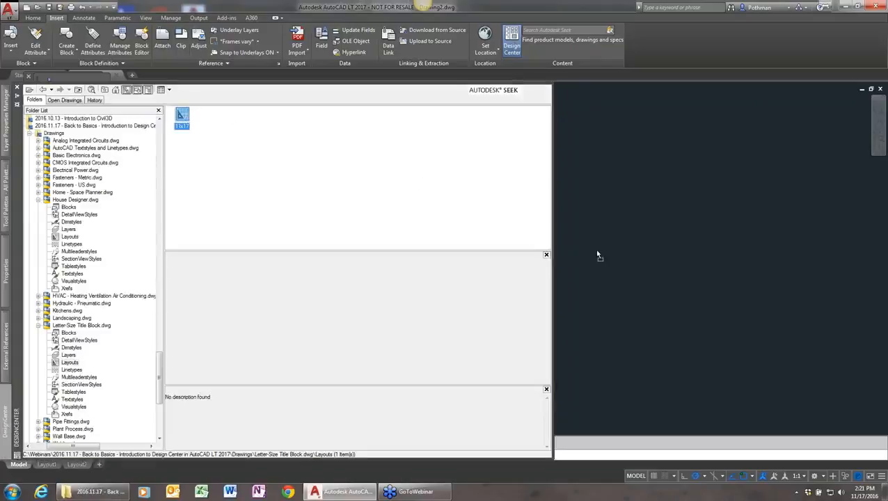
drag(596, 252, 595, 248)
key(ctrl+2)
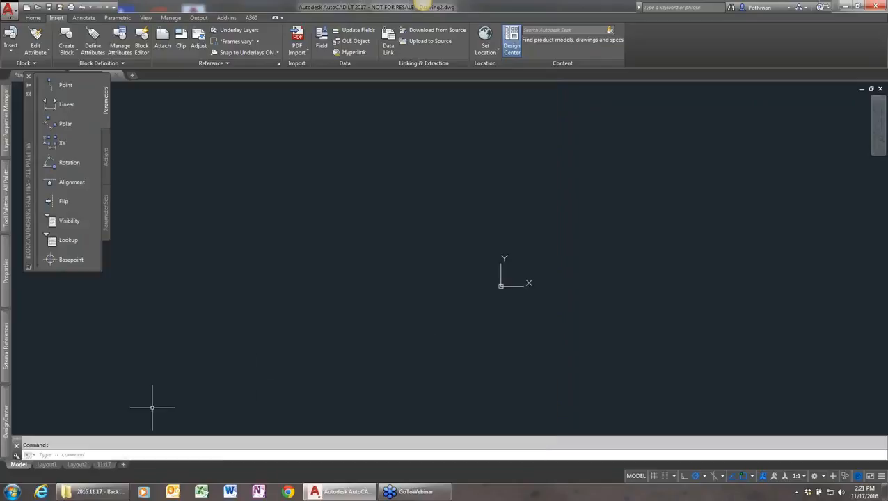
click(105, 464)
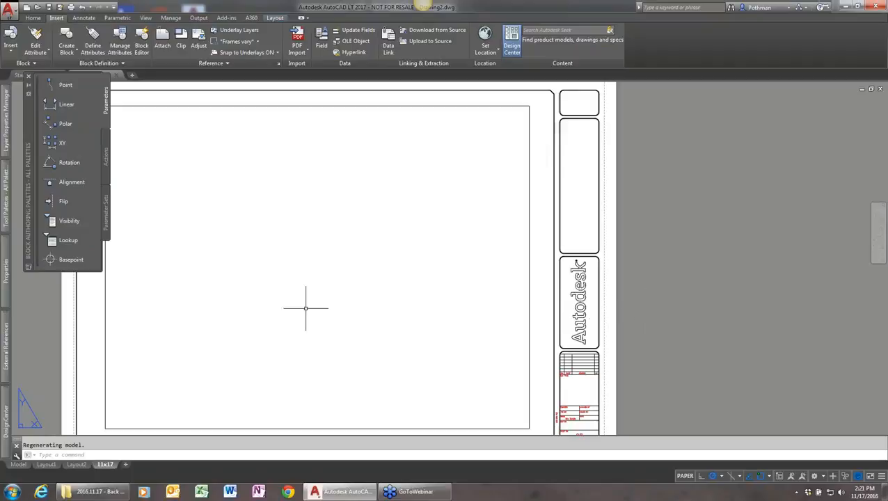
Start inserting a layout from a template and browse to the Drawings folder within the 2016.11.17 webinar folder on the C: drive
mouse_move(78, 467)
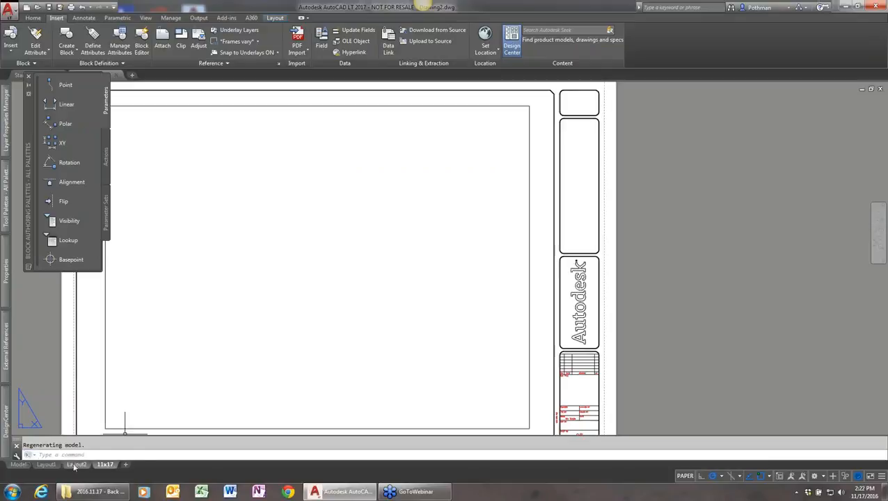
right_click(77, 465)
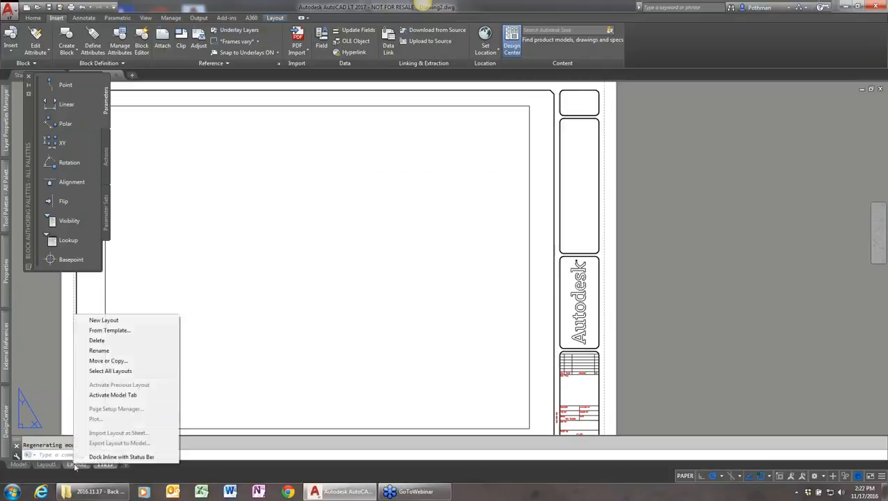
click(109, 331)
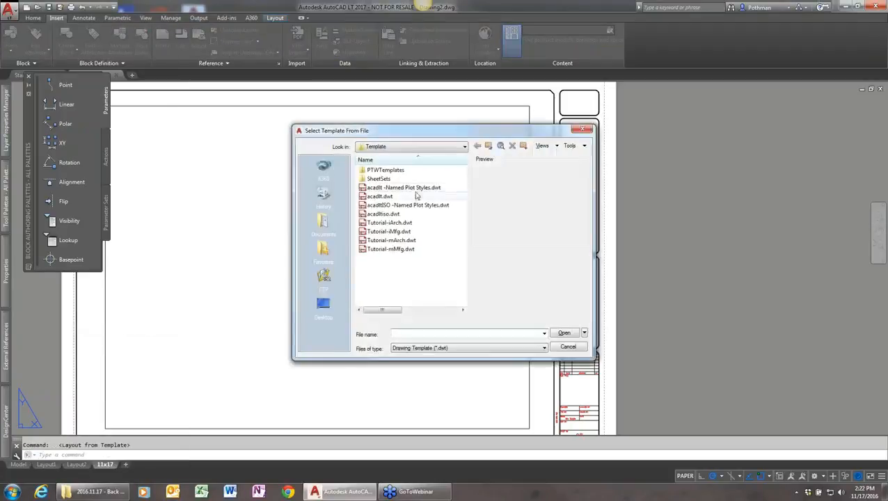
click(426, 148)
click(406, 171)
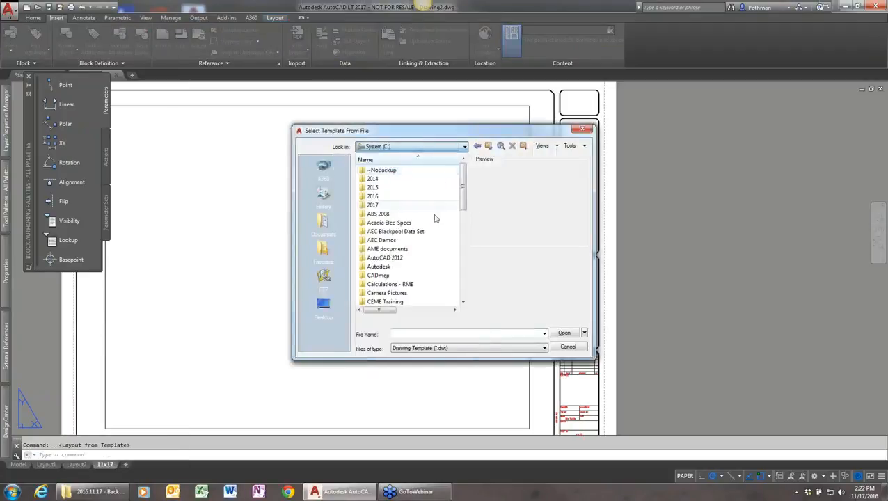
drag(465, 202, 464, 289)
double_click(389, 285)
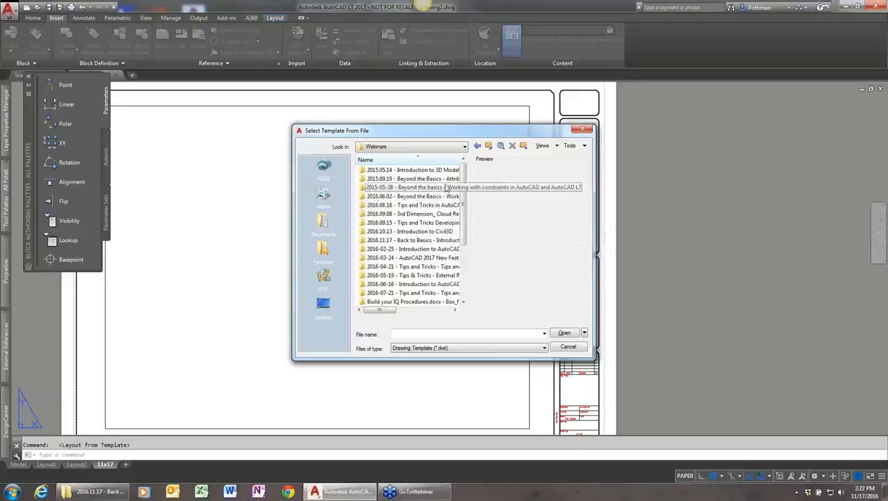
click(433, 241)
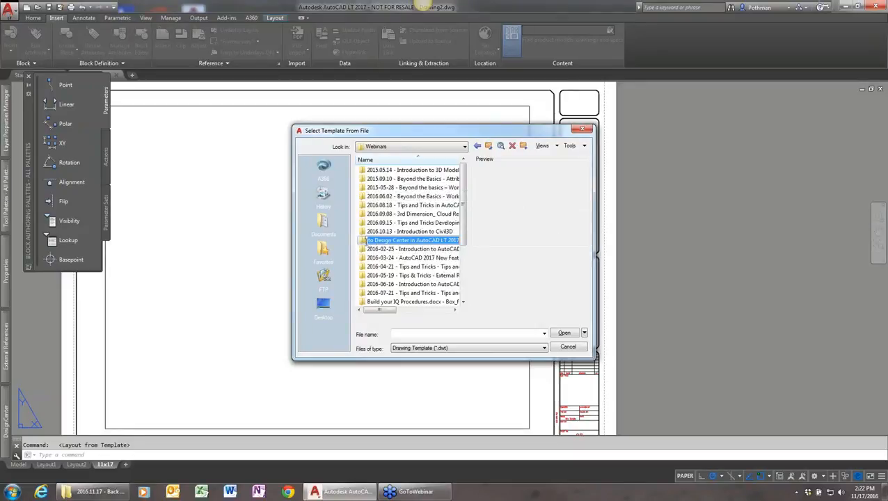
double_click(363, 242)
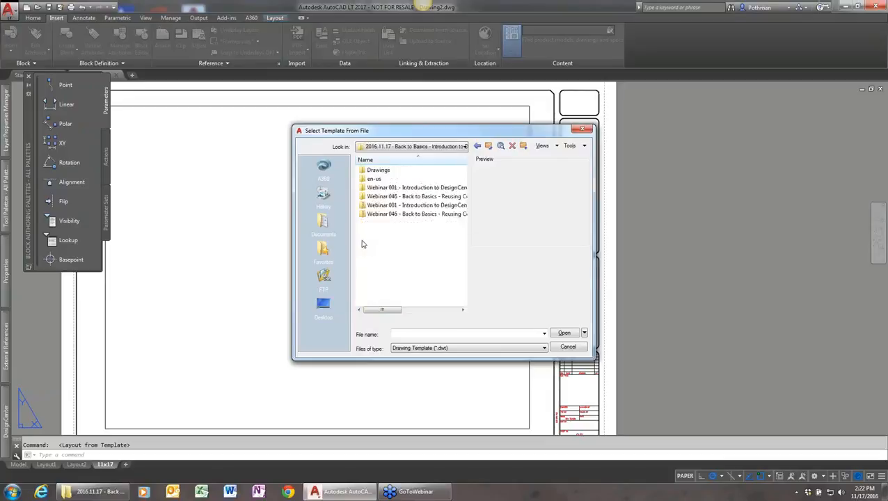
double_click(377, 169)
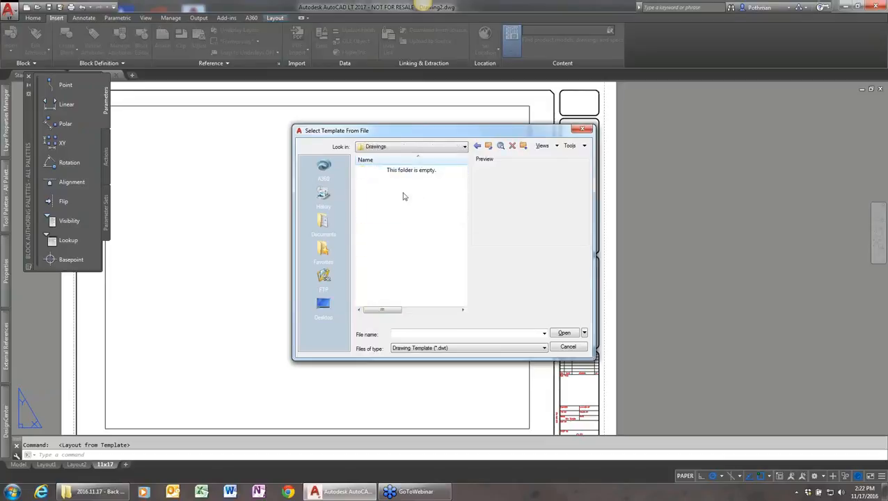
Show Drawing (*.dwg) files, choose Wall Base.dwg as the layout source, select Layout1, and cancel the insertion
click(438, 348)
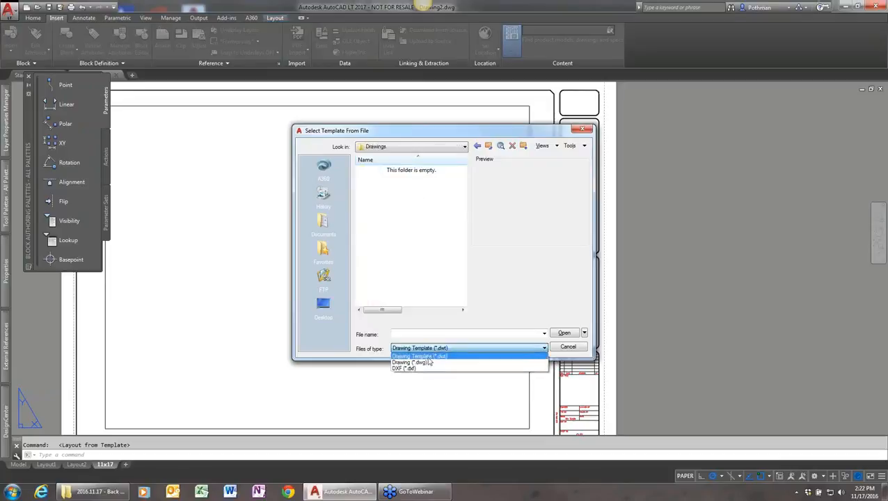
click(425, 364)
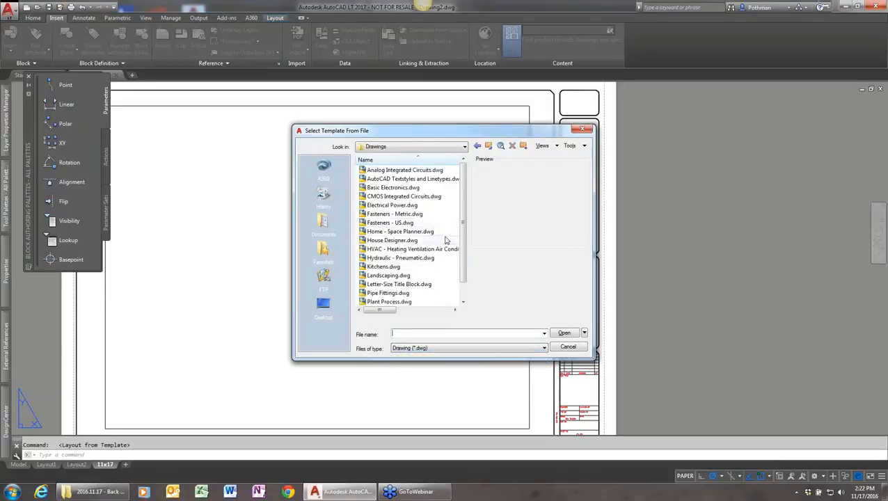
scroll(457, 239, down, 1)
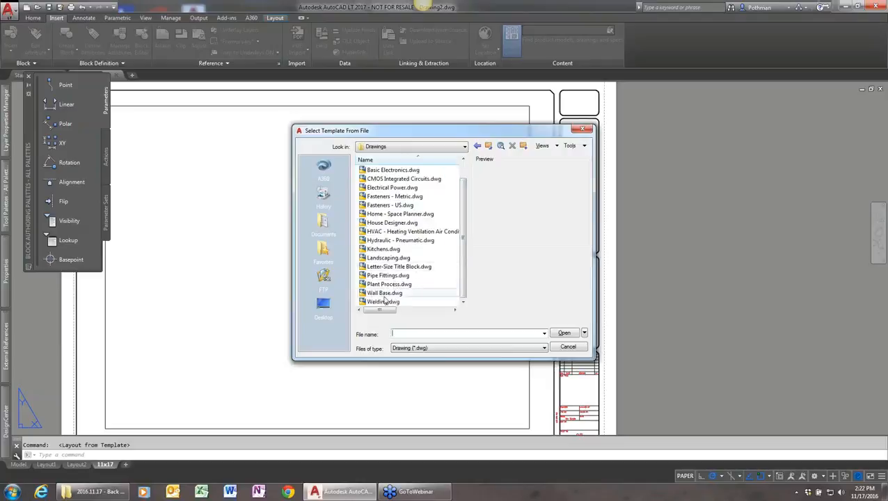
double_click(386, 296)
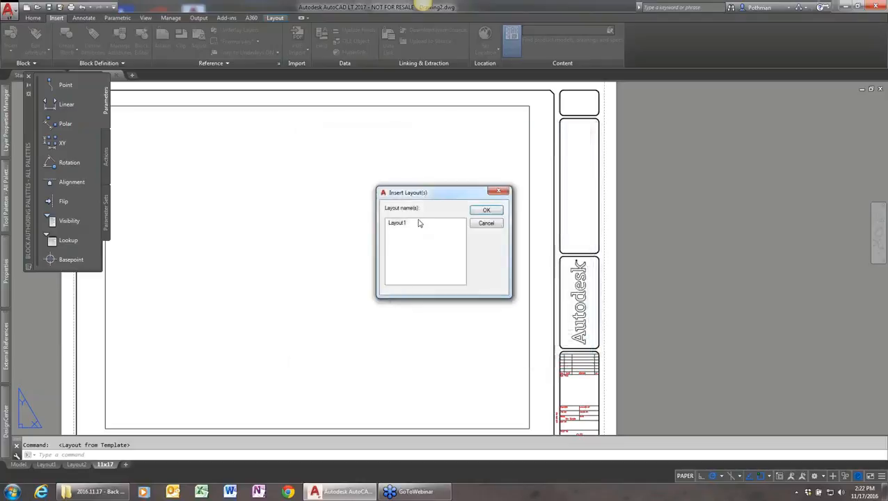
click(403, 225)
click(487, 224)
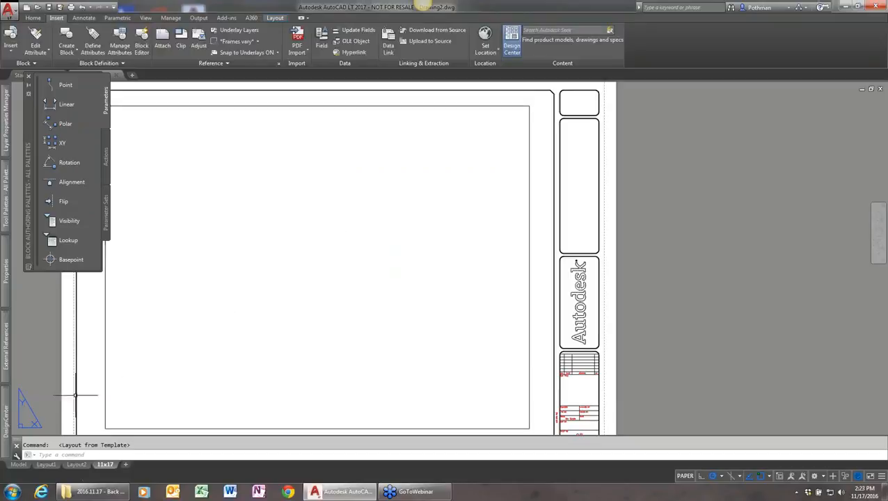
Check the list of layers available in the current drawing
mouse_move(5, 417)
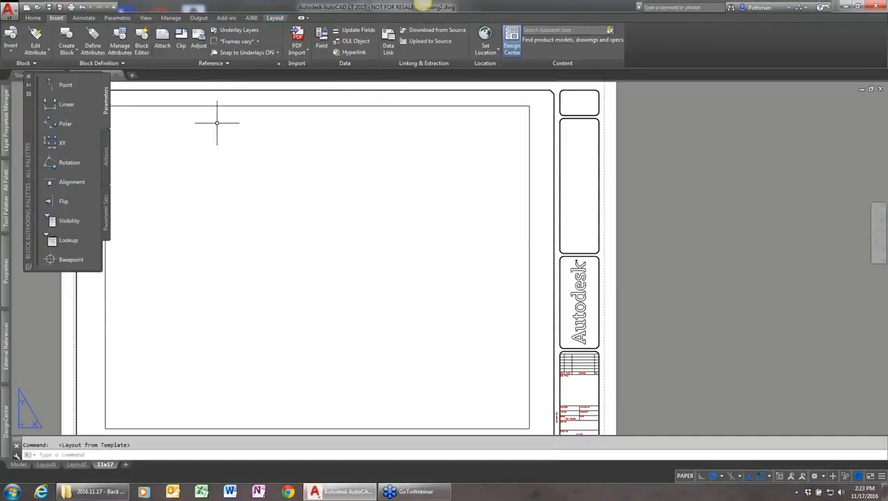
click(34, 18)
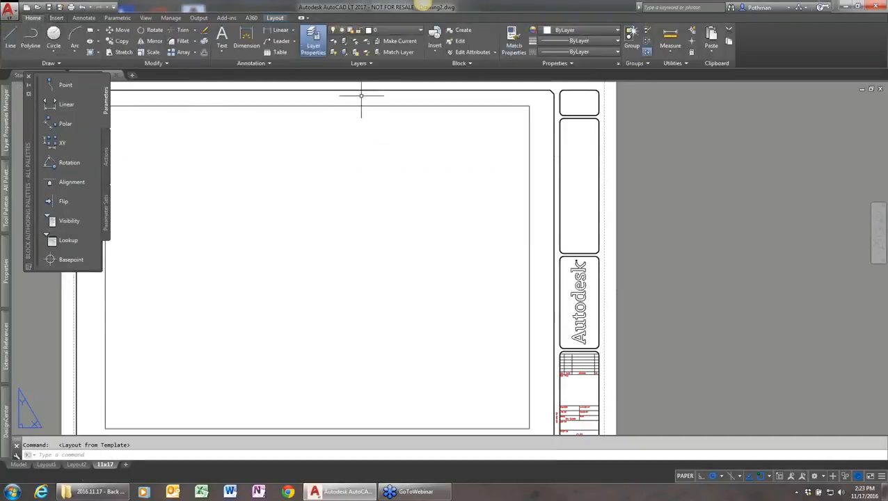
click(419, 31)
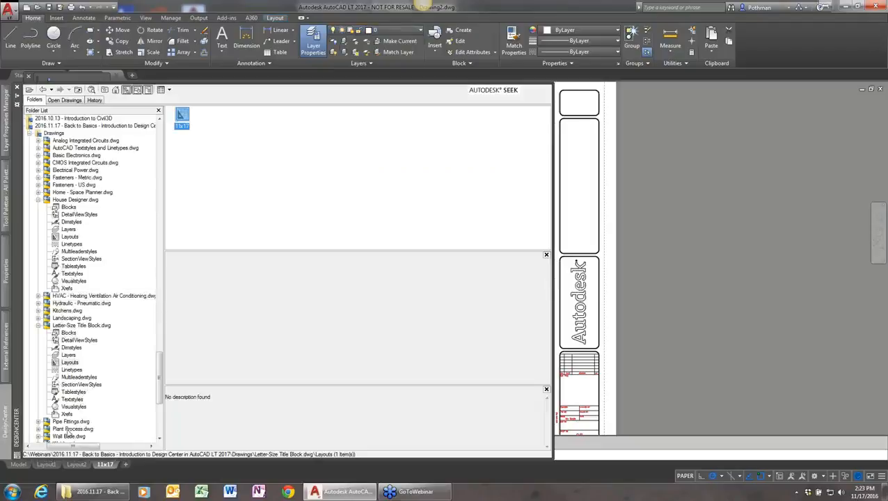
Add the layers from Arch_Furniture through the Structural layer of Wall Base.dwg to the current drawing, and check the drawing's layer list
click(68, 436)
click(39, 437)
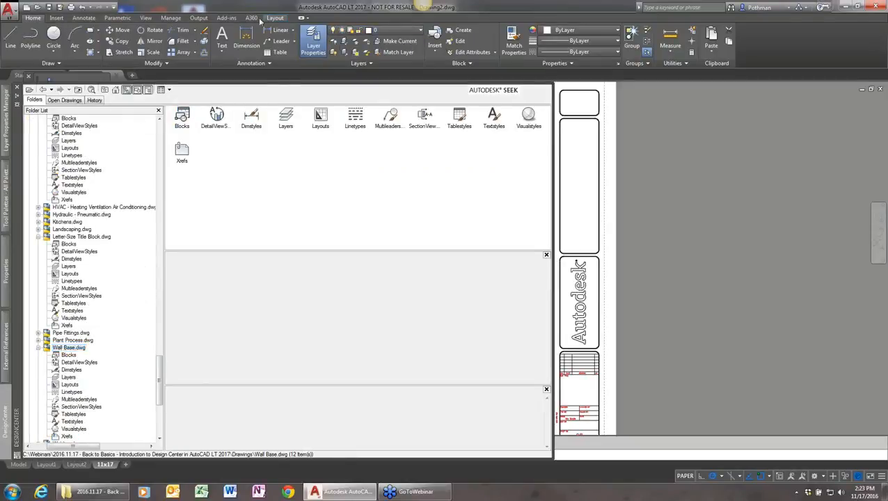
double_click(286, 116)
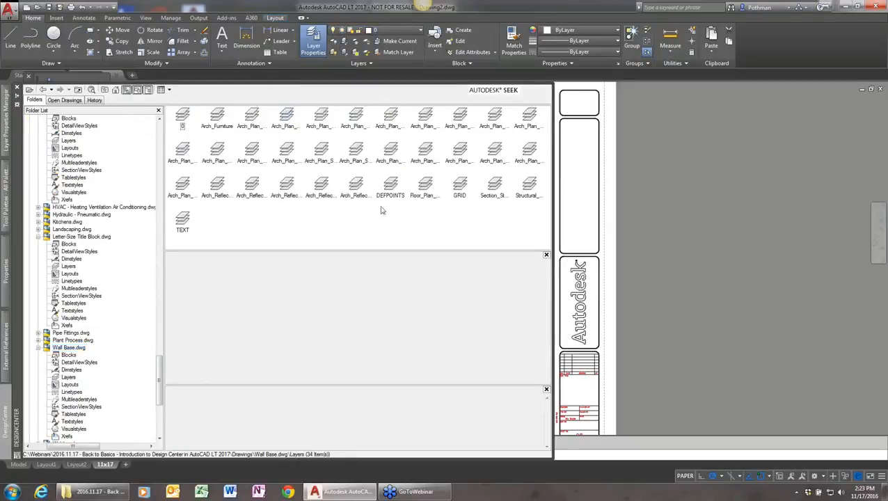
click(218, 117)
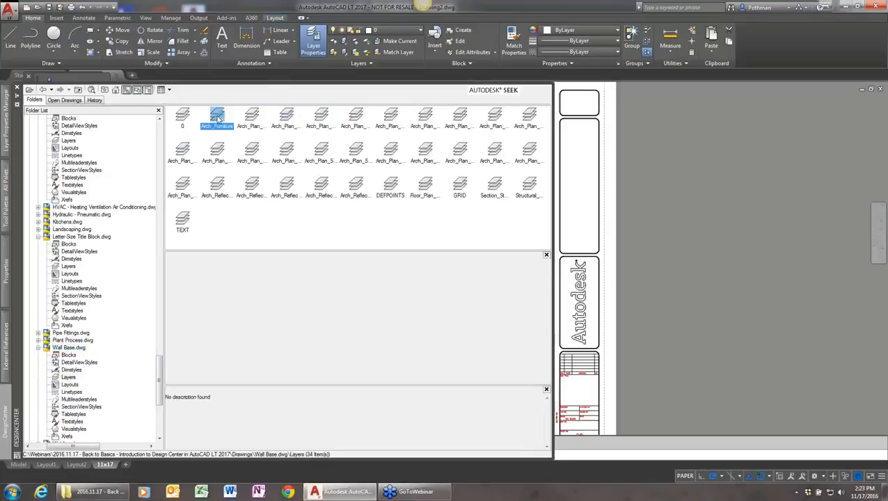
click(527, 185)
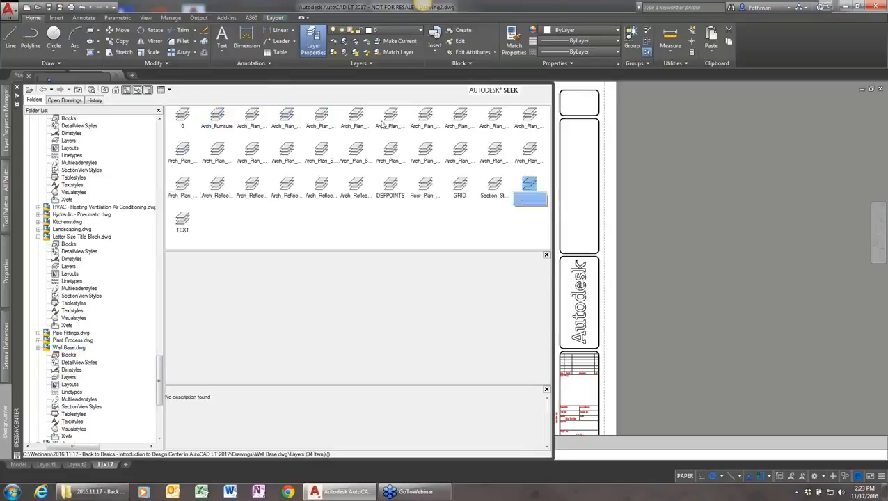
shift+click(218, 115)
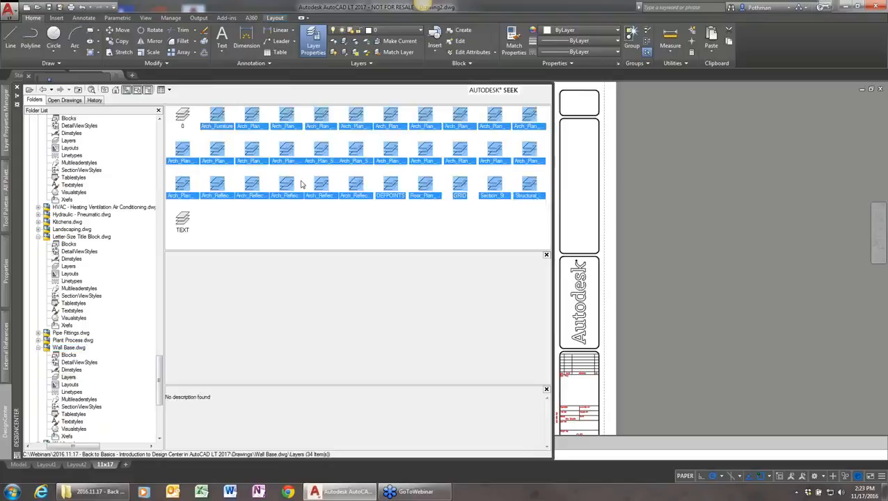
drag(353, 112, 604, 177)
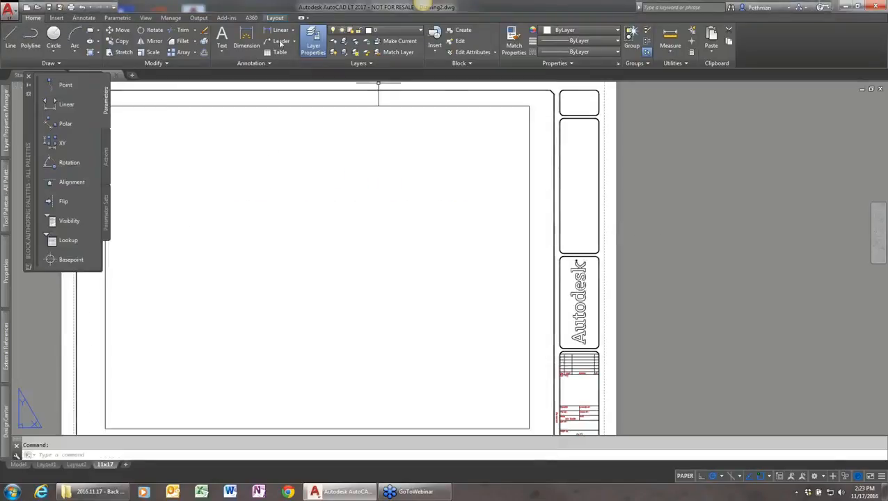
click(421, 32)
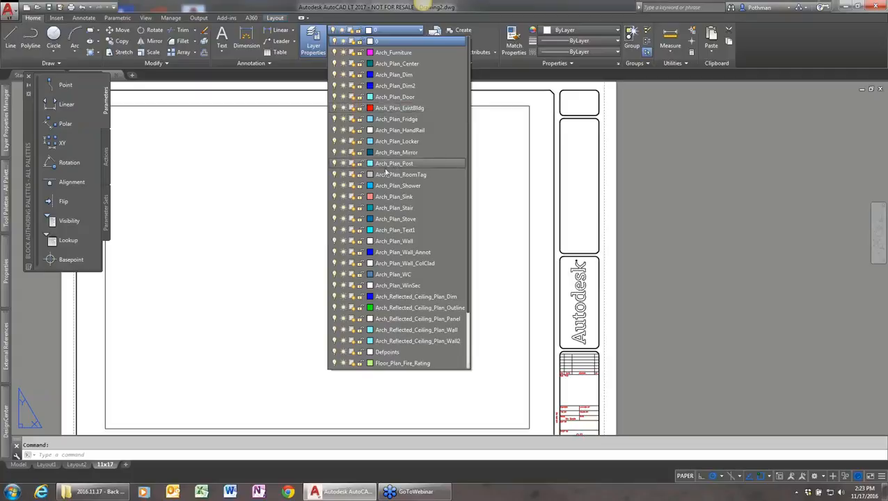
Switch to model space, collapse Letter-Size Title Block.dwg and House Designer.dwg in DesignCenter, and display the contents of the Drawings folder
click(18, 468)
click(19, 465)
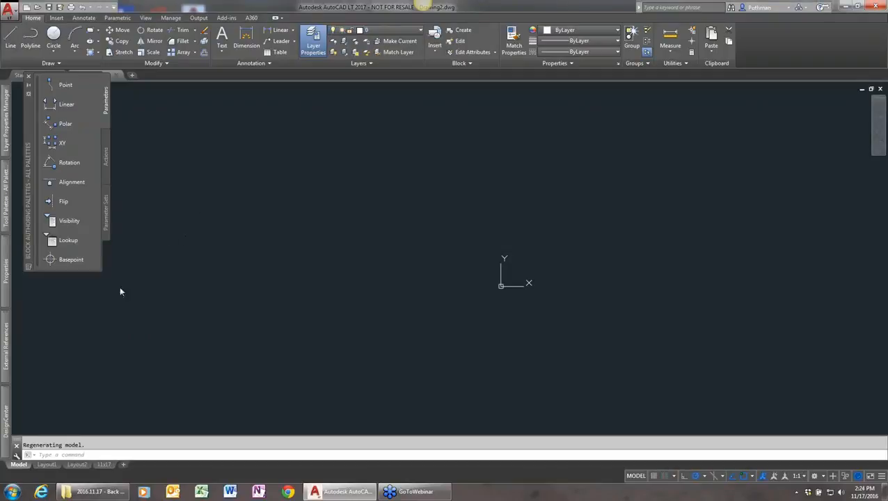
mouse_move(8, 427)
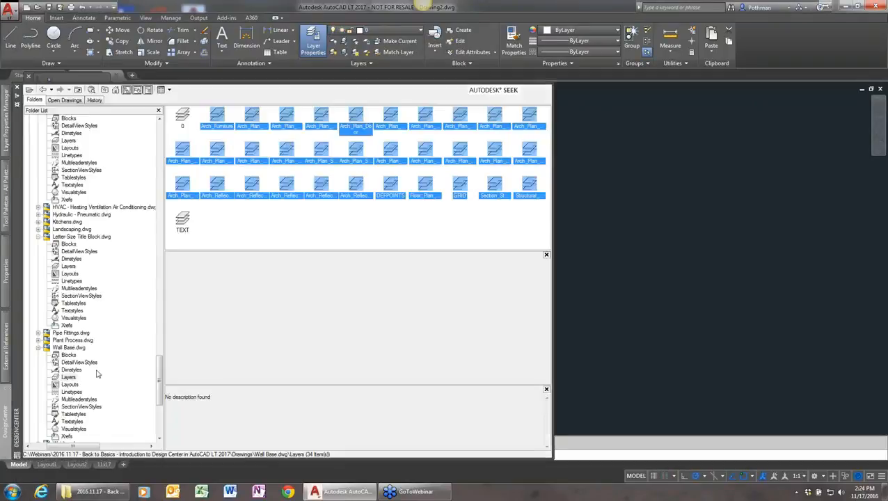
click(39, 236)
scroll(47, 240, up, 6)
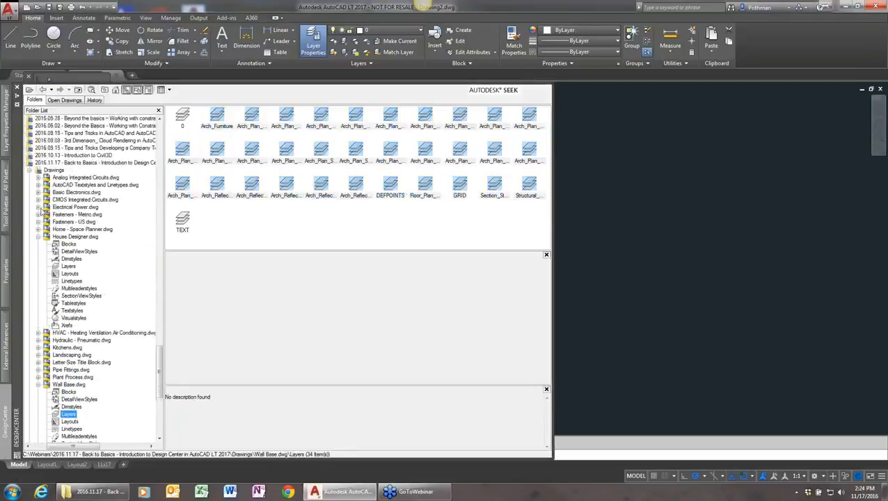
scroll(40, 252, up, 1)
click(38, 244)
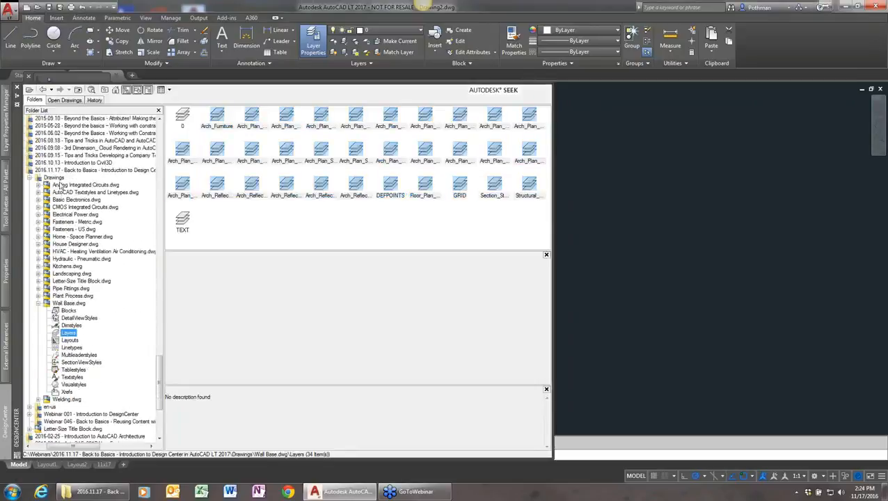
click(59, 179)
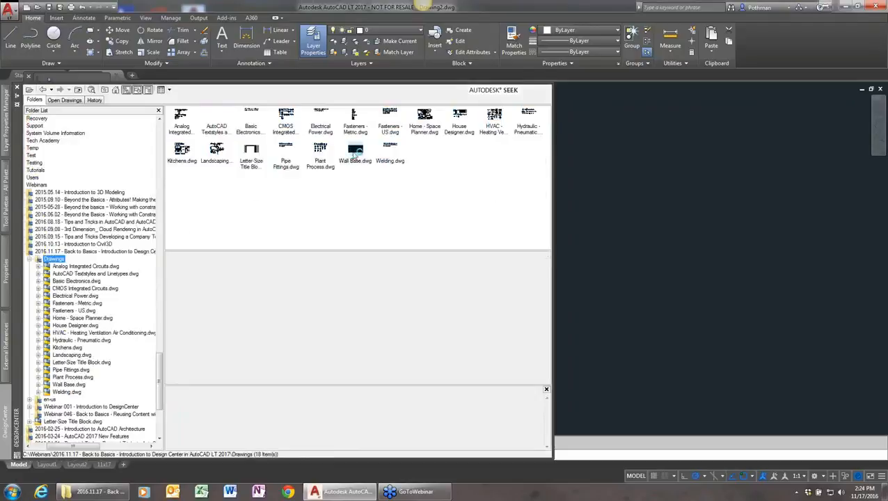
Attach Wall Base.dwg as an external reference with full path, scale 1, rotation 0 and insertion point 0,0,0, and show the drawing extents
right_click(356, 153)
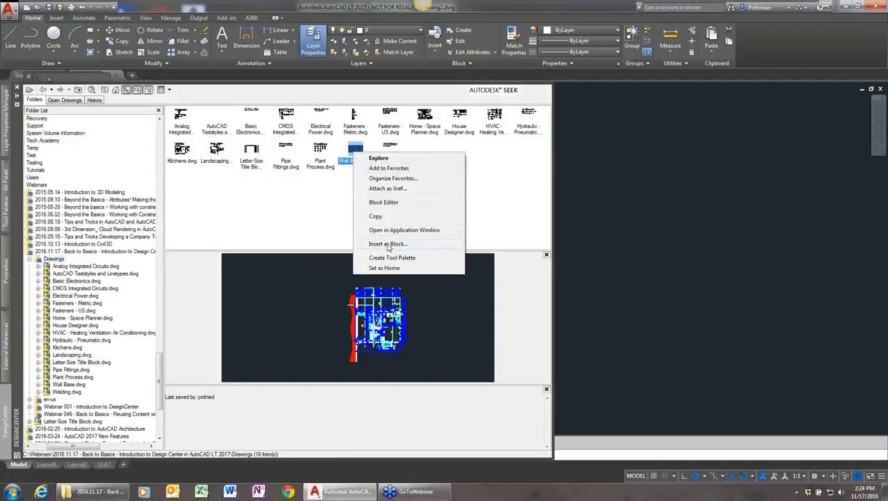
click(387, 188)
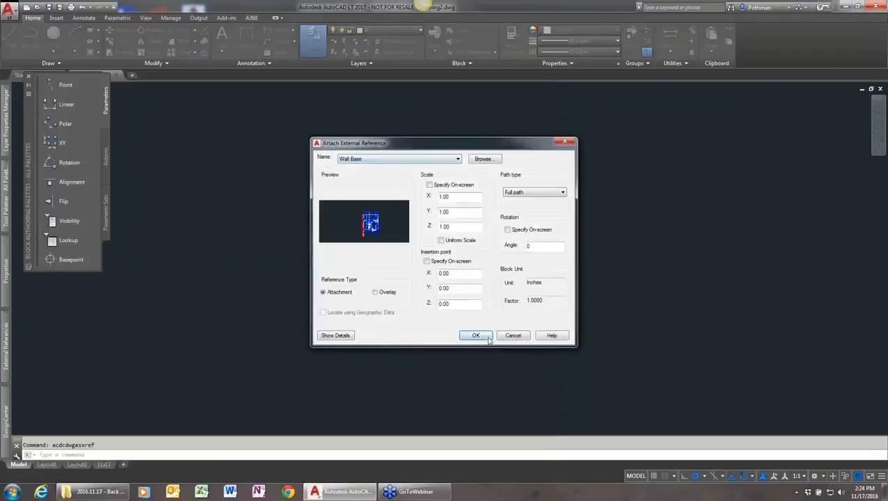
click(478, 335)
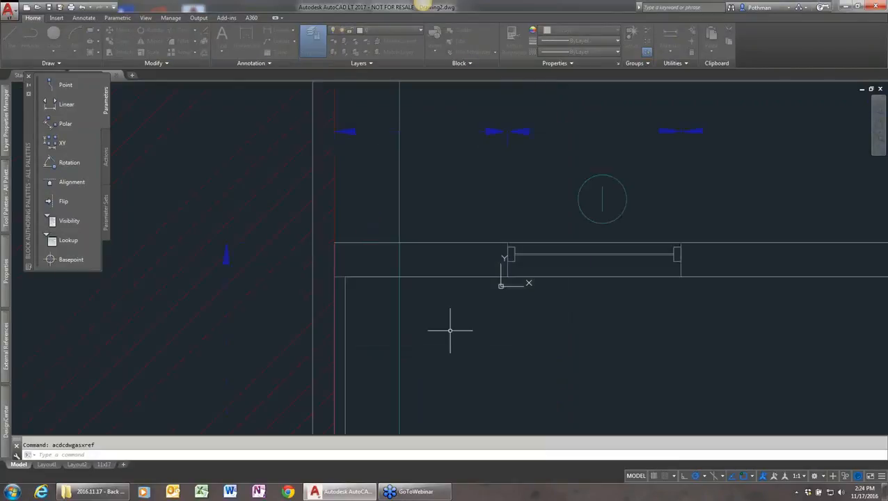
text(z)
key(Return)
text(e)
key(Return)
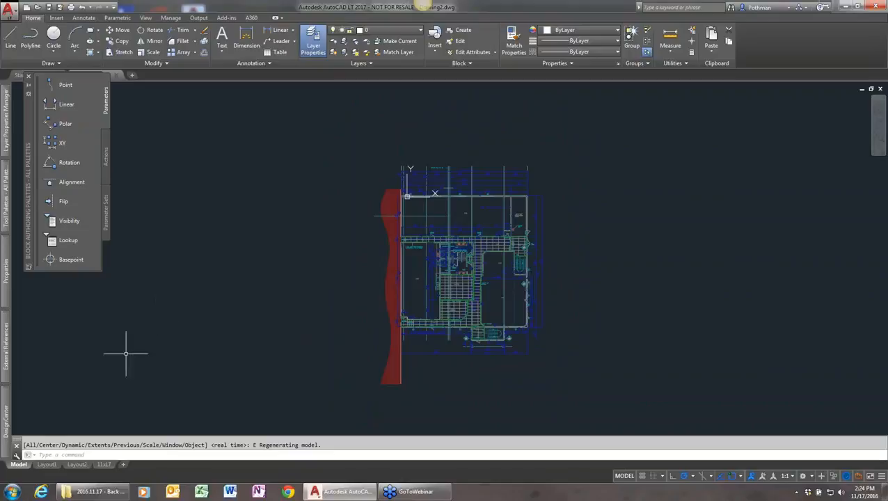
Add the Monospace, Swiss Bold, Vineta and Swiss Regular text styles from AutoCAD Textstyles and Linetypes.dwg to the current drawing
mouse_move(6, 420)
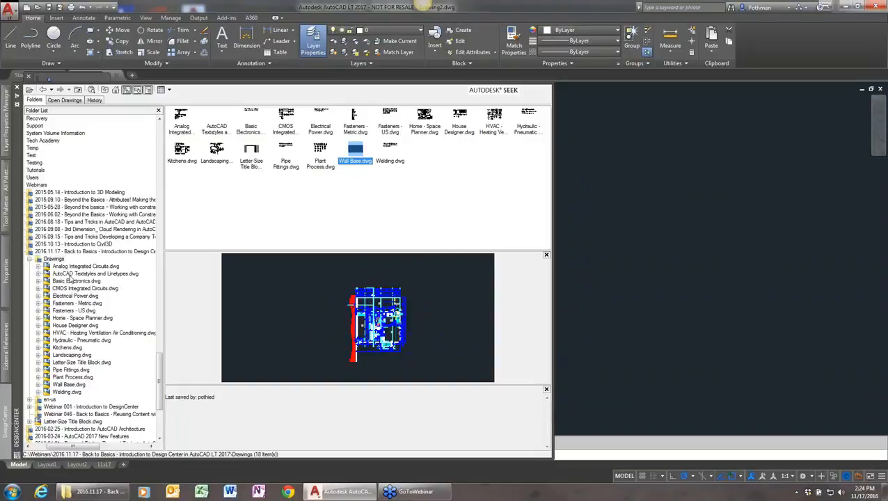
click(77, 273)
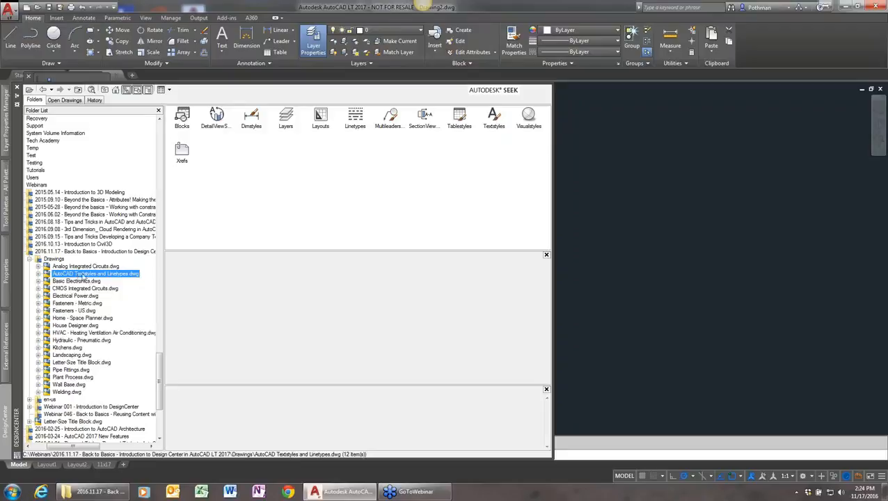
double_click(493, 116)
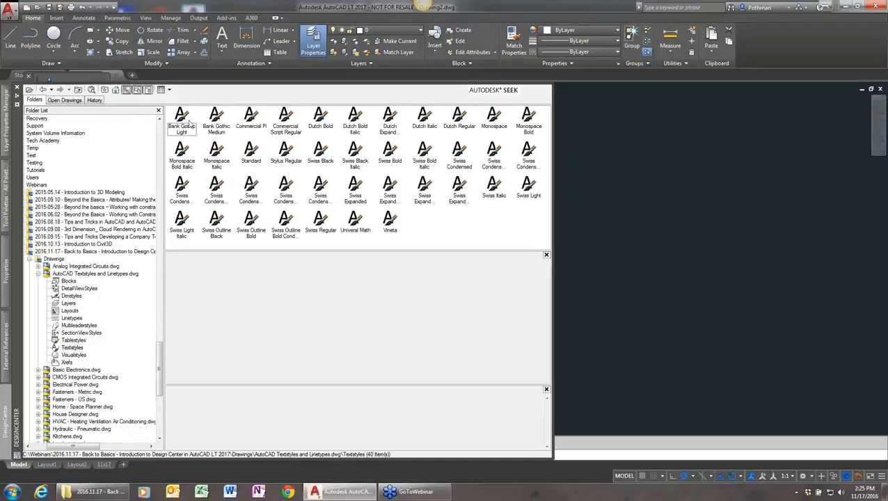
click(495, 120)
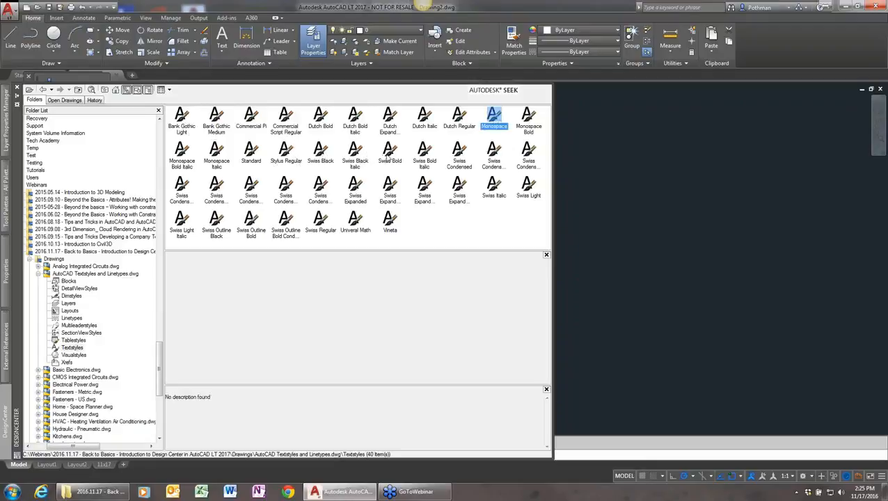
ctrl+click(387, 155)
ctrl+click(392, 224)
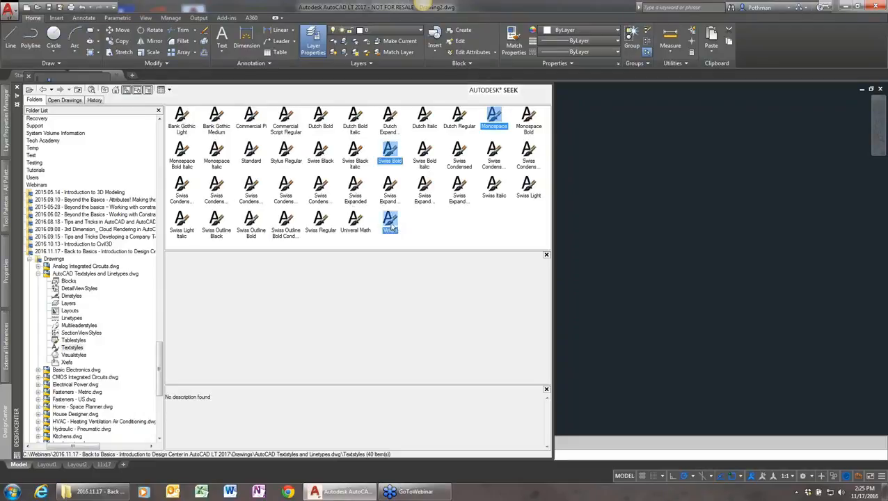
ctrl+click(319, 221)
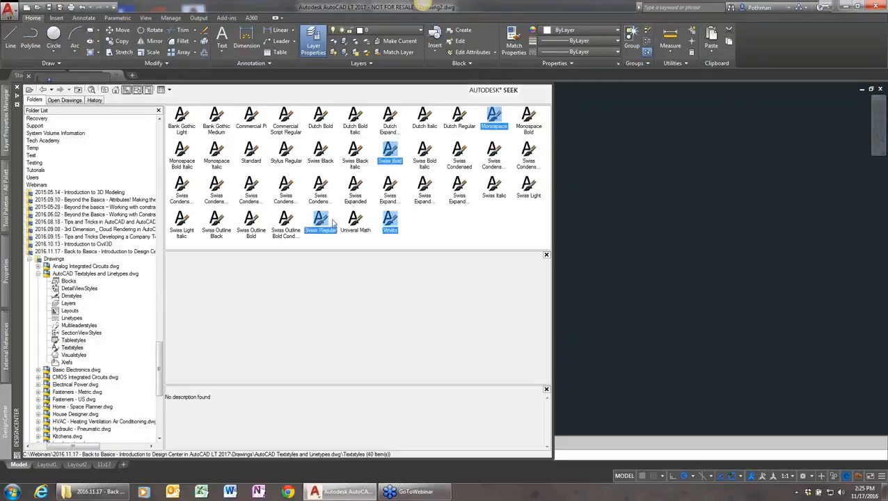
drag(337, 221, 607, 260)
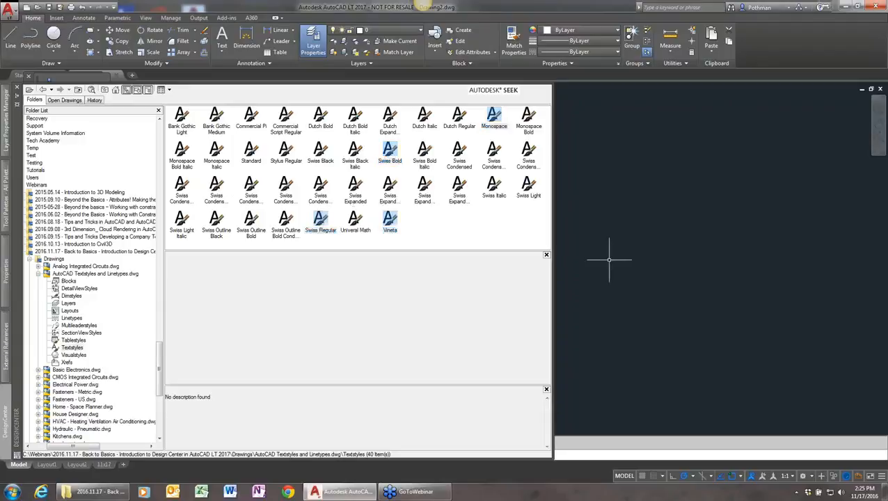
Check the list of text styles available in the current drawing without changing anything
text(style)
key(Return)
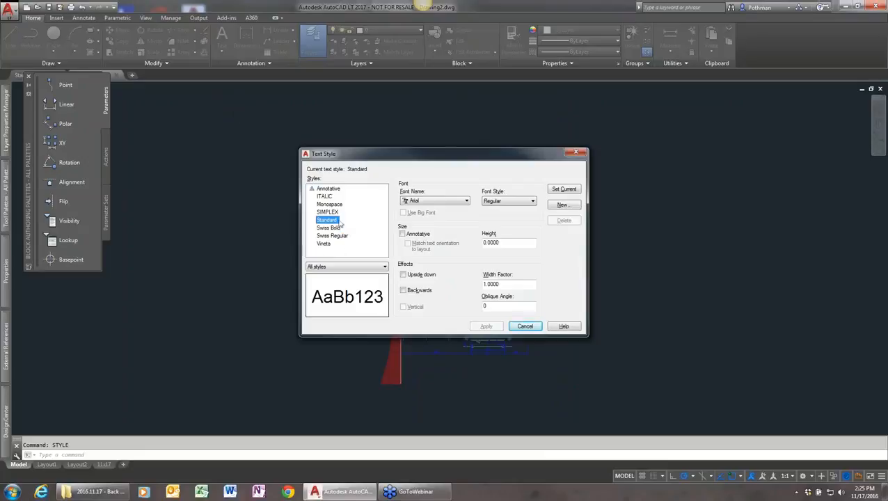
click(526, 328)
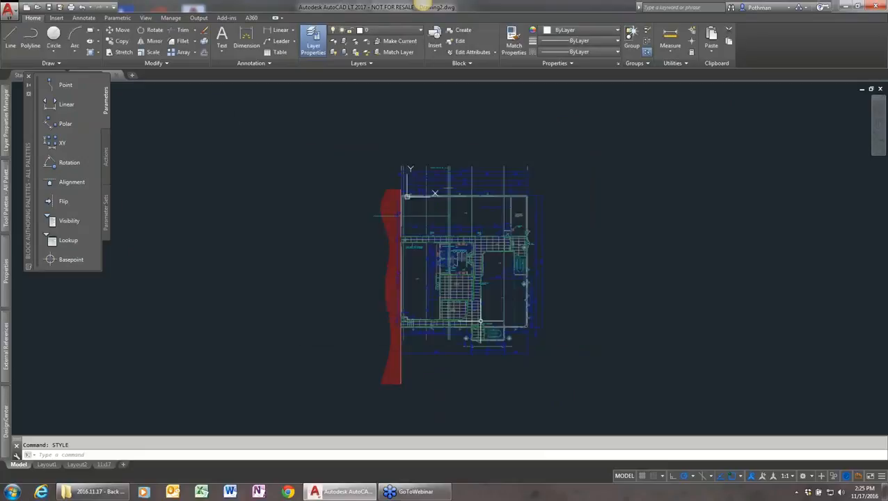
Add the Fenceline 2, Tracks, Zigzag and Gas Line linetypes from AutoCAD Textstyles and Linetypes.dwg to the current drawing
mouse_move(6, 422)
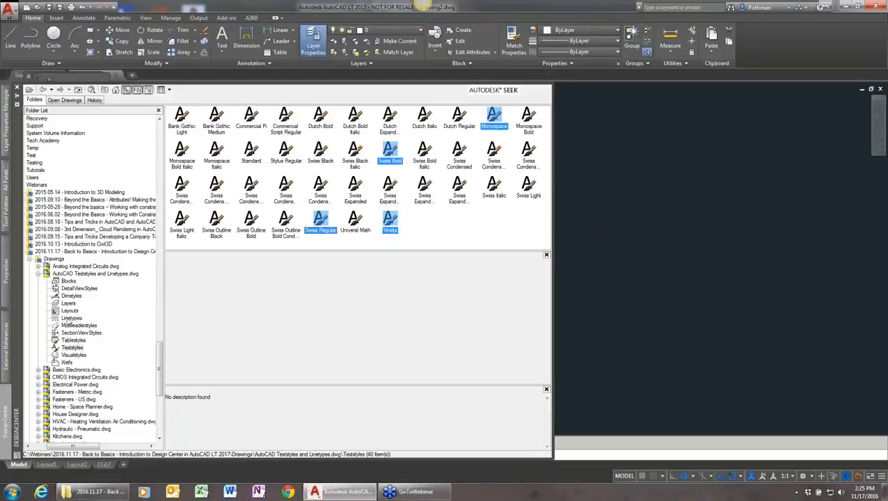
click(70, 318)
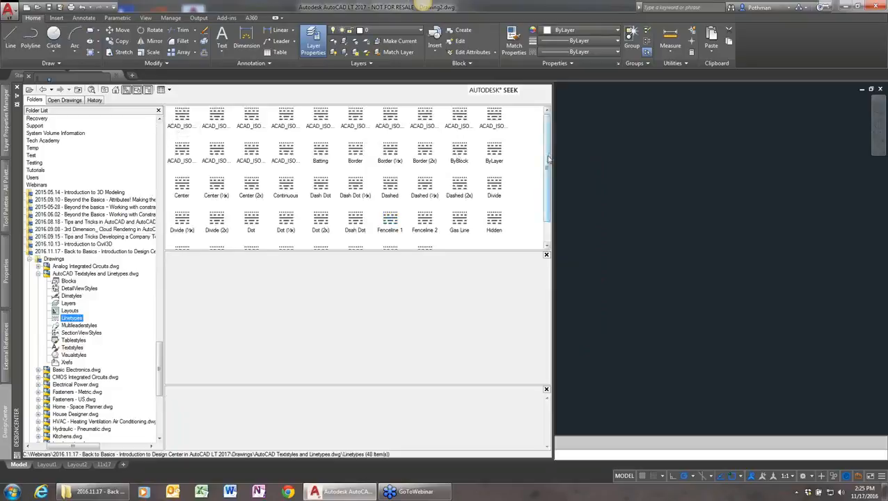
scroll(548, 174, down, 1)
scroll(547, 177, down, 1)
click(425, 195)
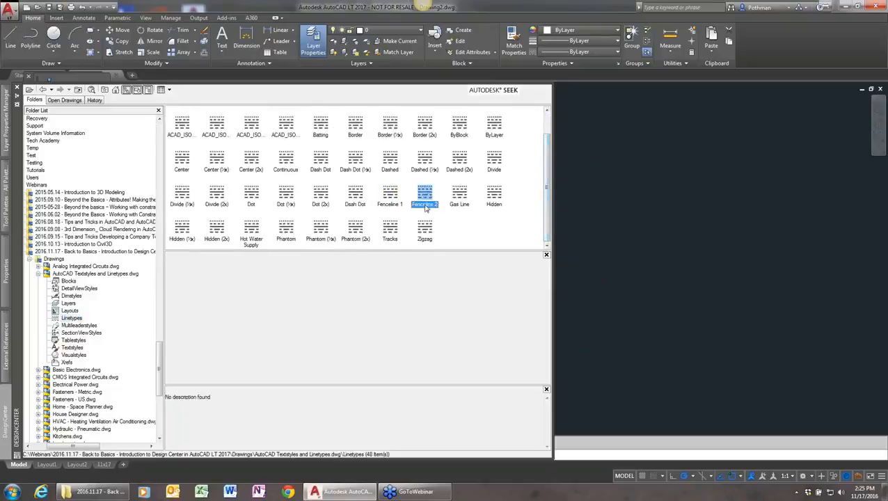
ctrl+click(386, 230)
ctrl+click(428, 233)
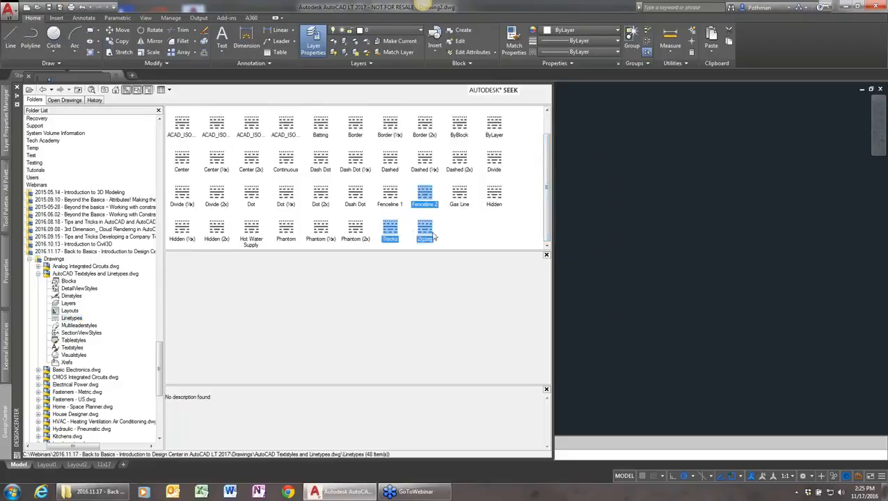
ctrl+click(460, 195)
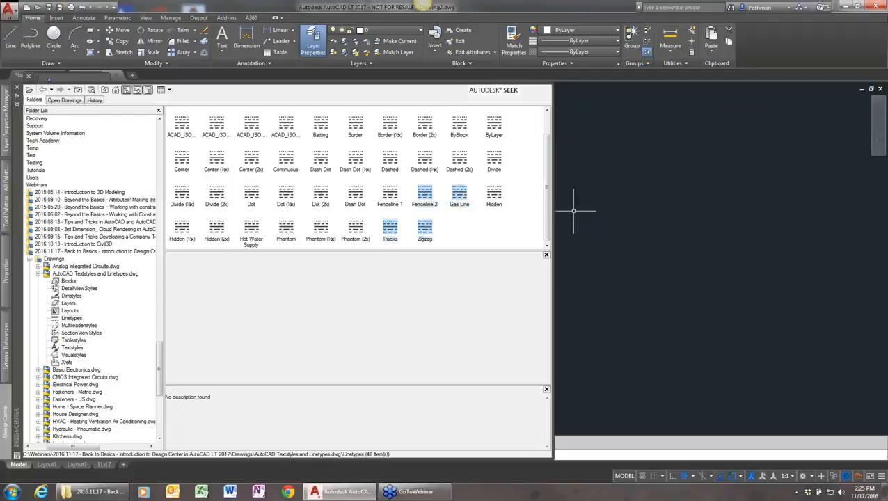
Check the linetypes loaded in the current drawing with the LINETYPE command and leave them as they are
text(linet)
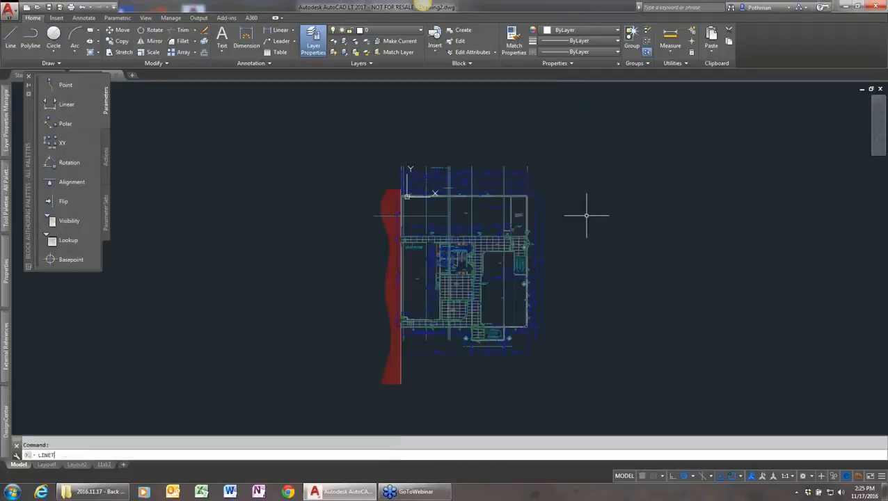
text(yp)
key(Return)
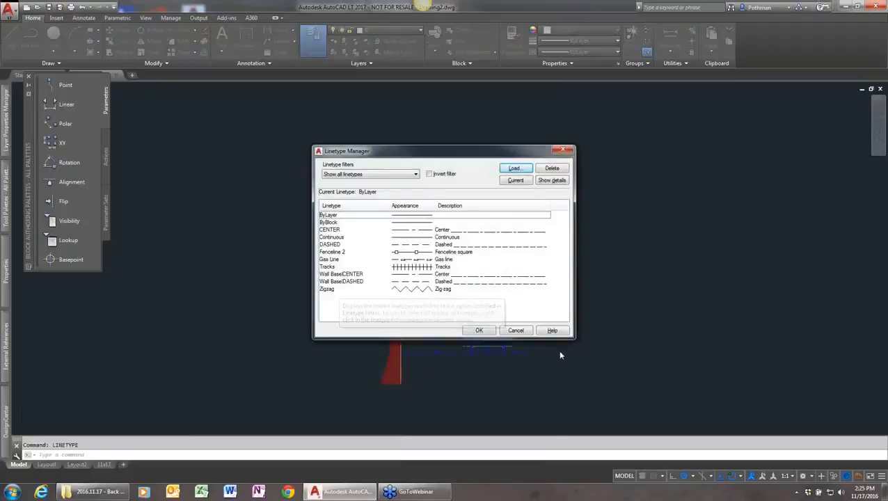
click(517, 332)
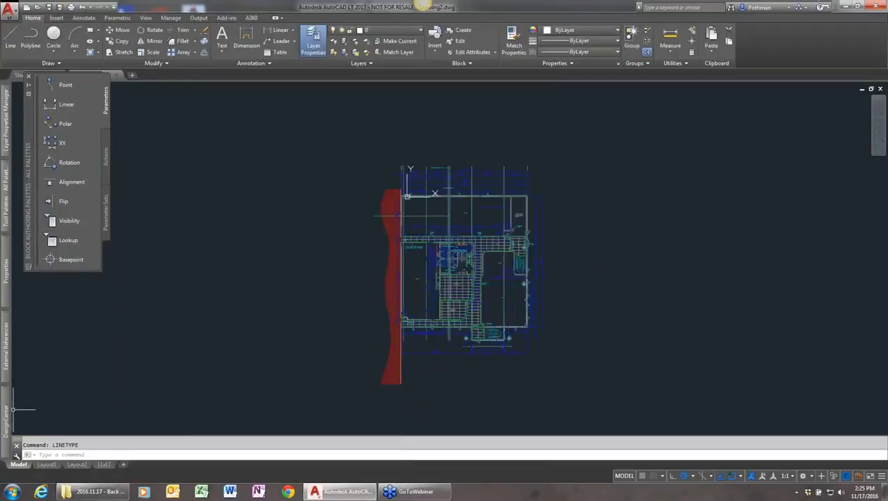
List the drawing files of the 2016.11.17 webinar's Drawings folder in DesignCenter
mouse_move(5, 412)
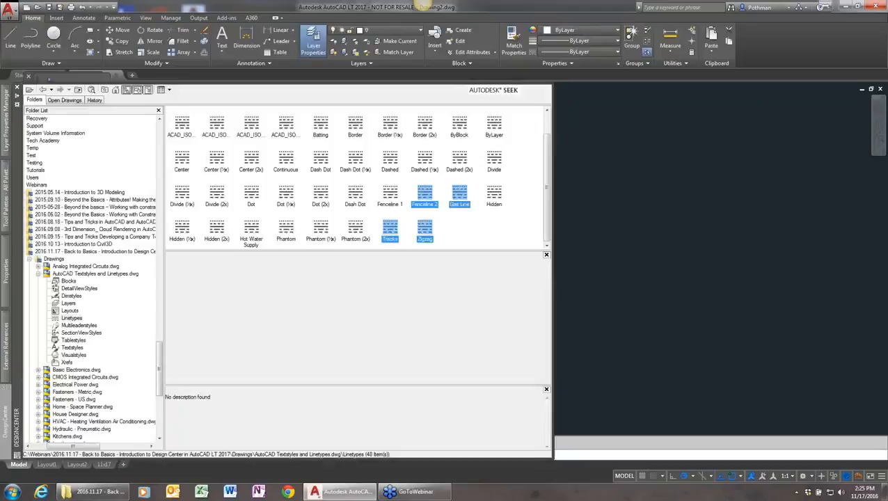
click(69, 274)
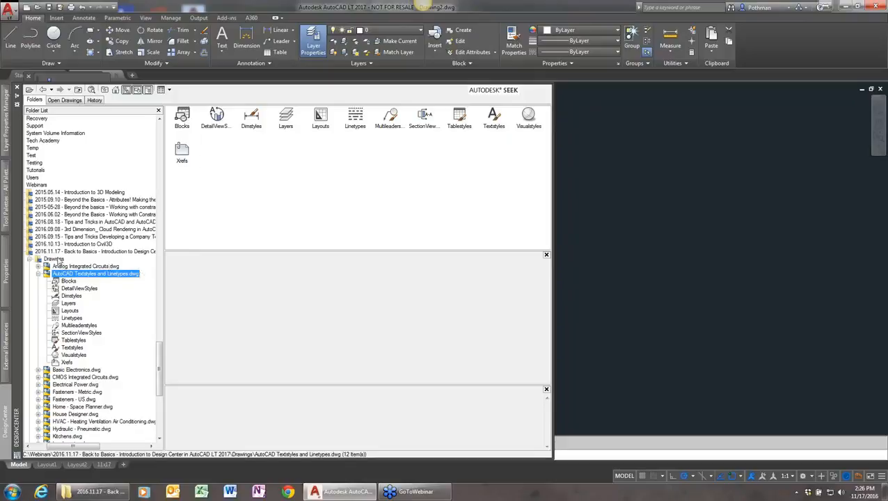
click(56, 259)
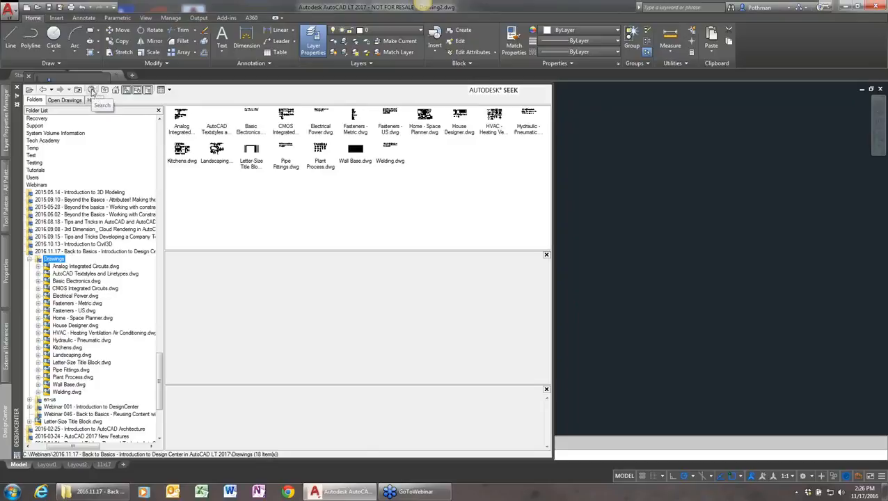
Try to open DesignCenter's search window, and close the DesignCenter palette
click(91, 91)
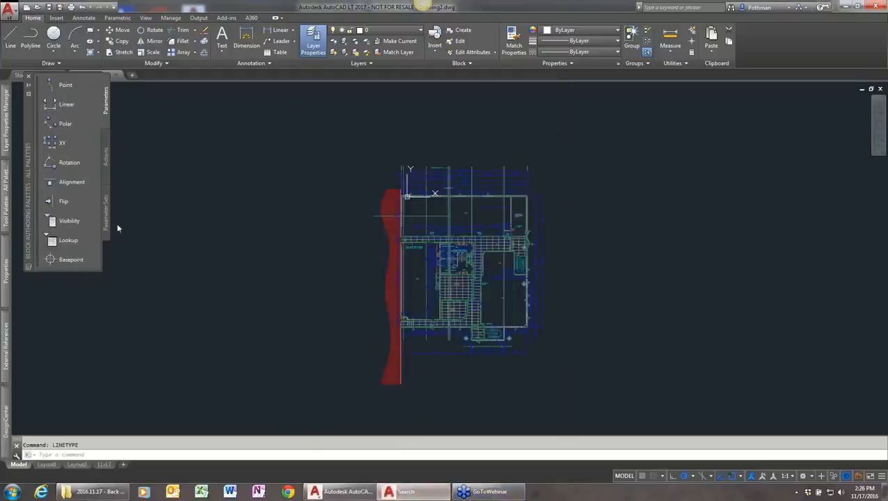
mouse_move(15, 435)
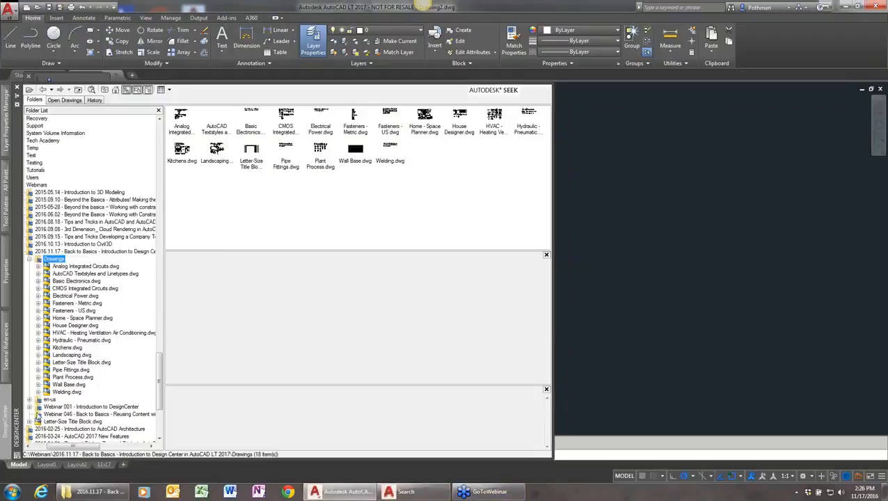
click(92, 91)
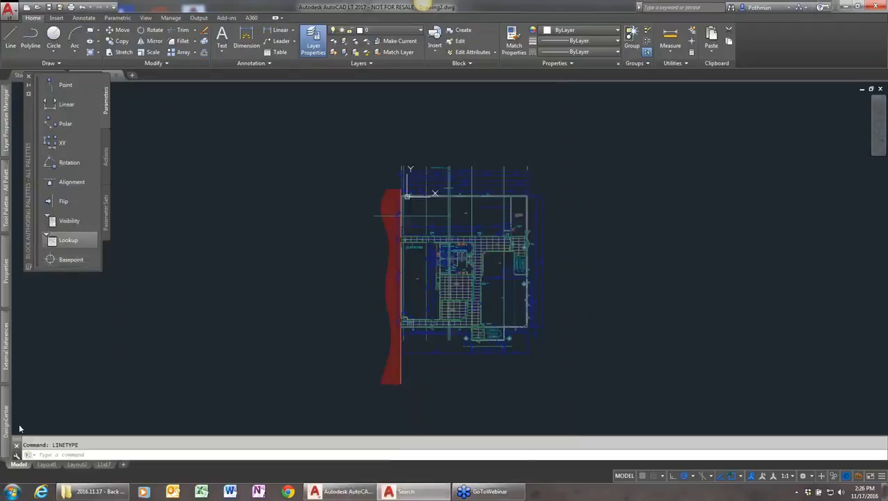
mouse_move(13, 426)
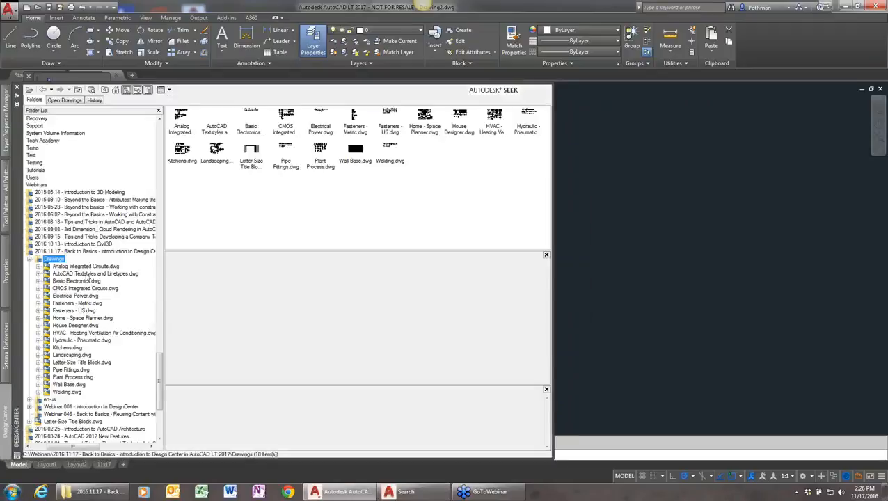
click(91, 91)
click(94, 92)
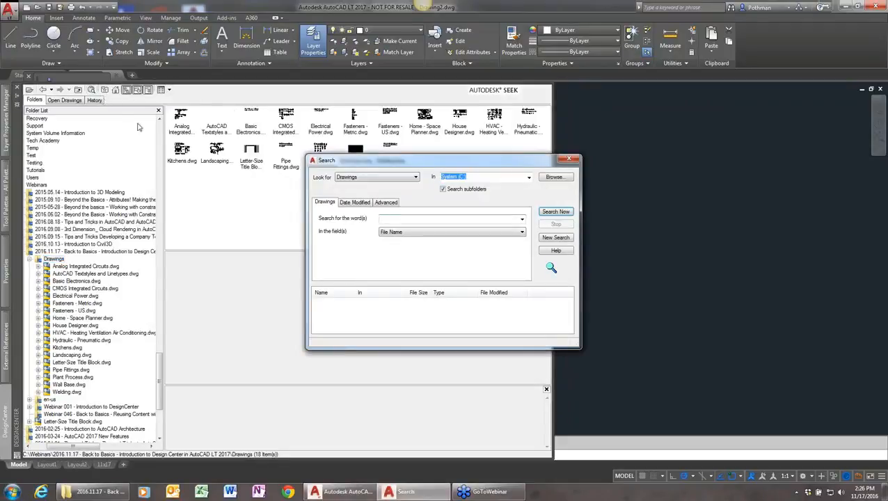
click(18, 96)
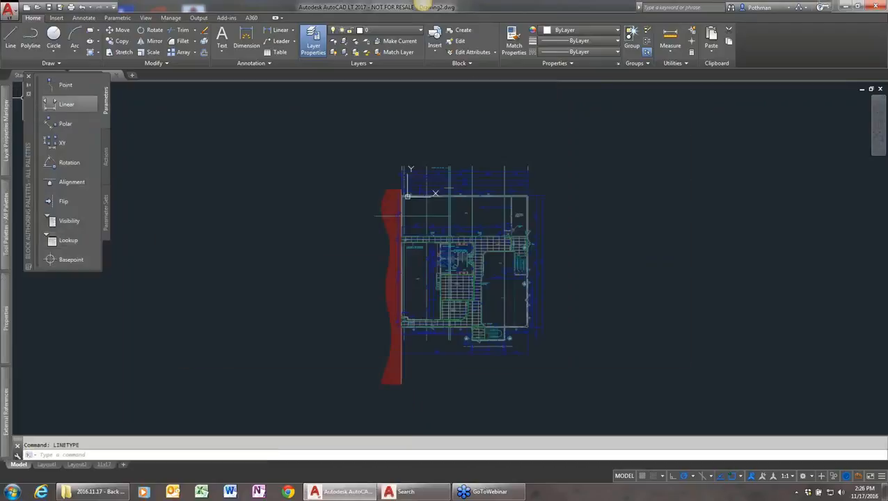
Run the ADC command to bring DesignCenter back and close the Block Authoring palettes
mouse_move(3, 392)
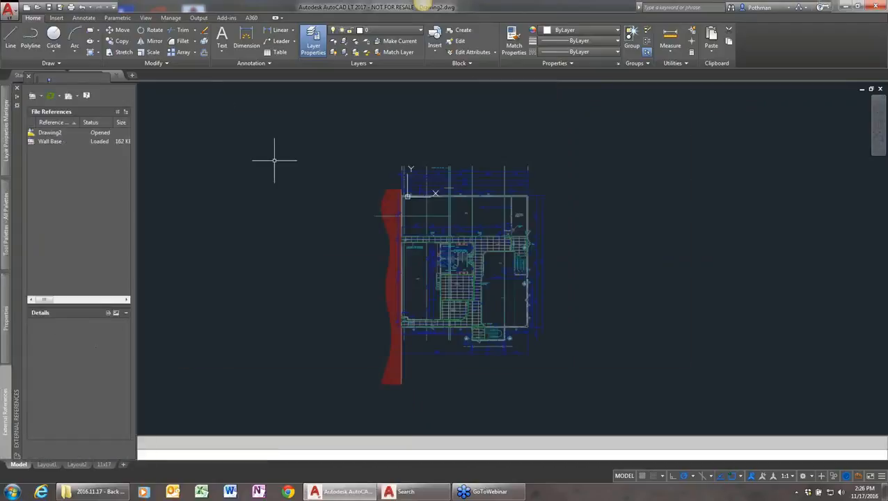
text(ADC)
key(Return)
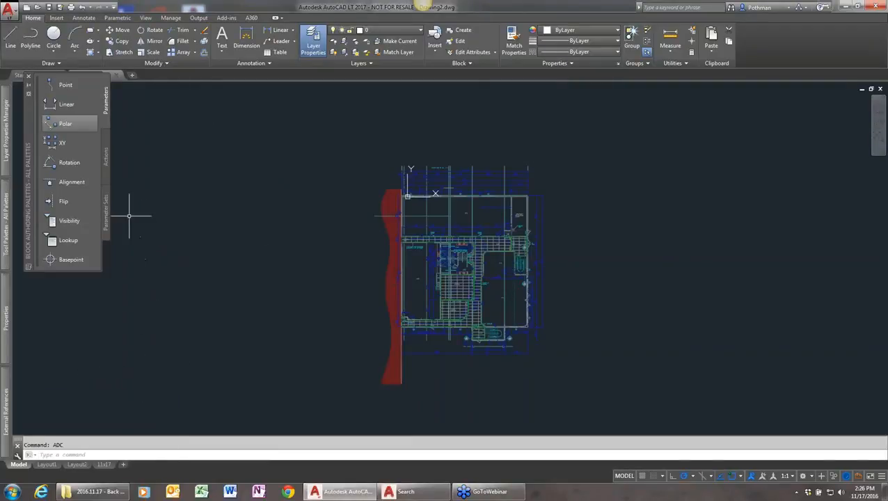
click(29, 75)
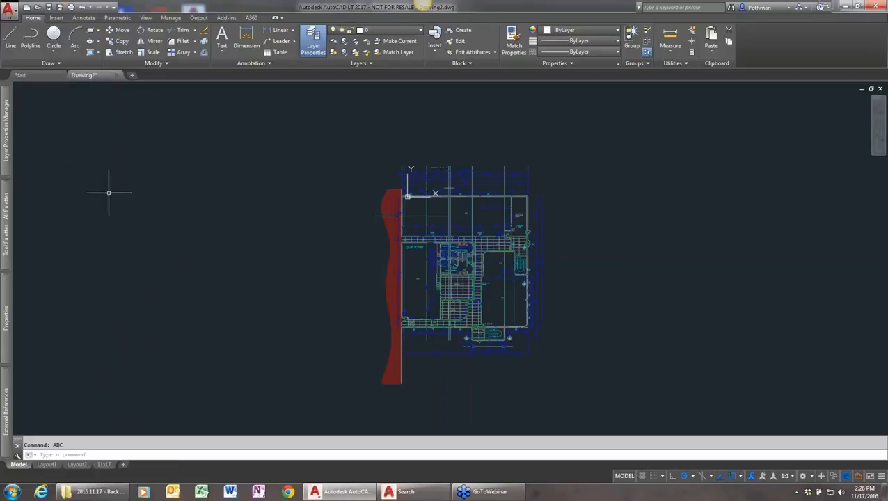
click(56, 18)
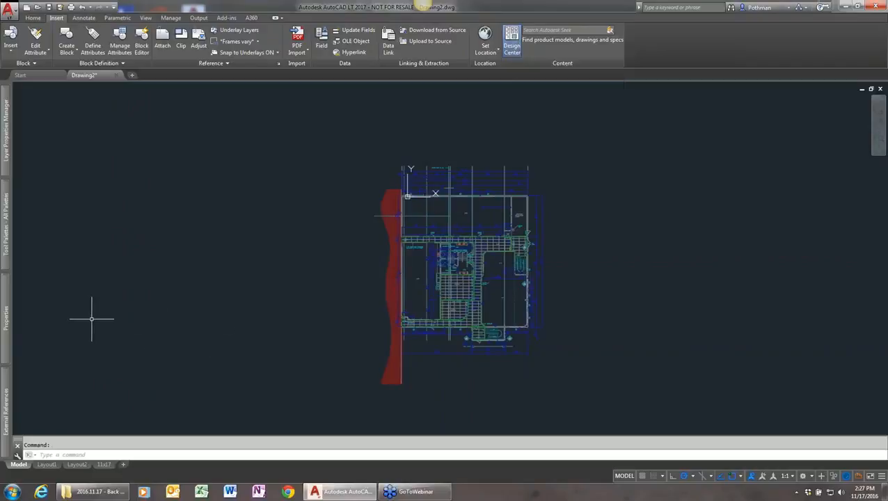
Customize the current Drafting & Annotation workspace with CUI to show Design Center with Floating orientation, and reposition the floating palette
text(CUI)
key(Return)
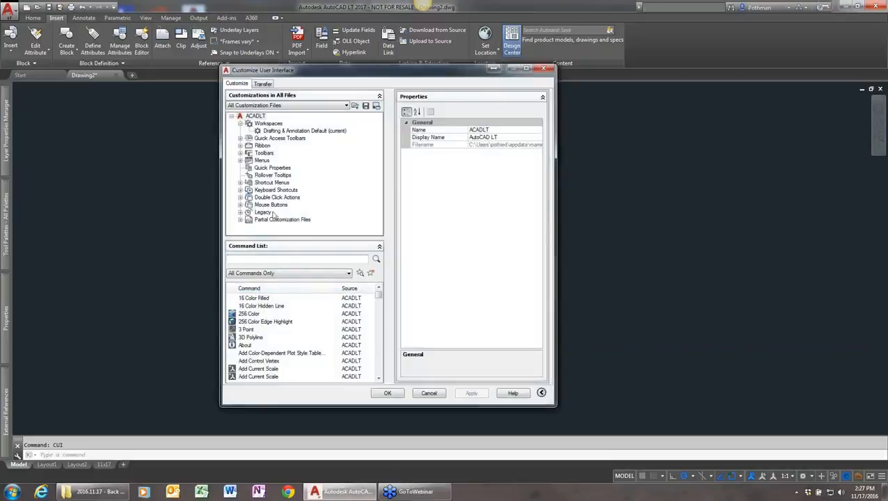
click(268, 131)
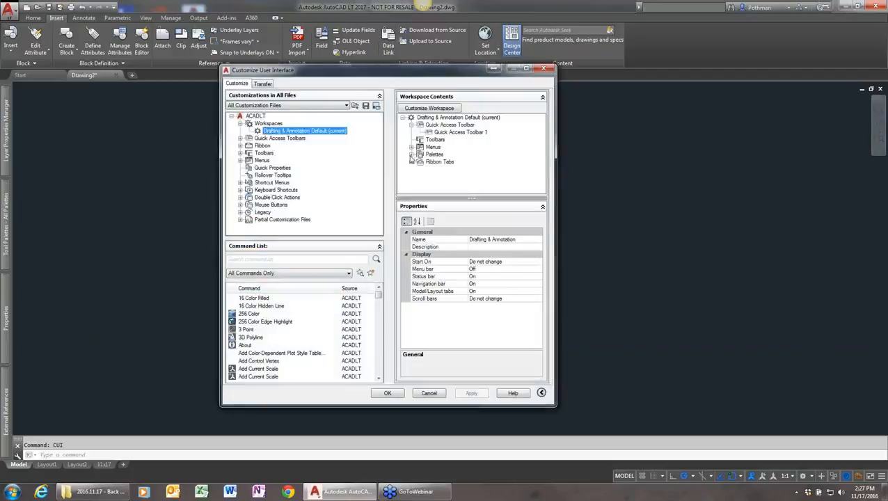
click(411, 154)
click(458, 162)
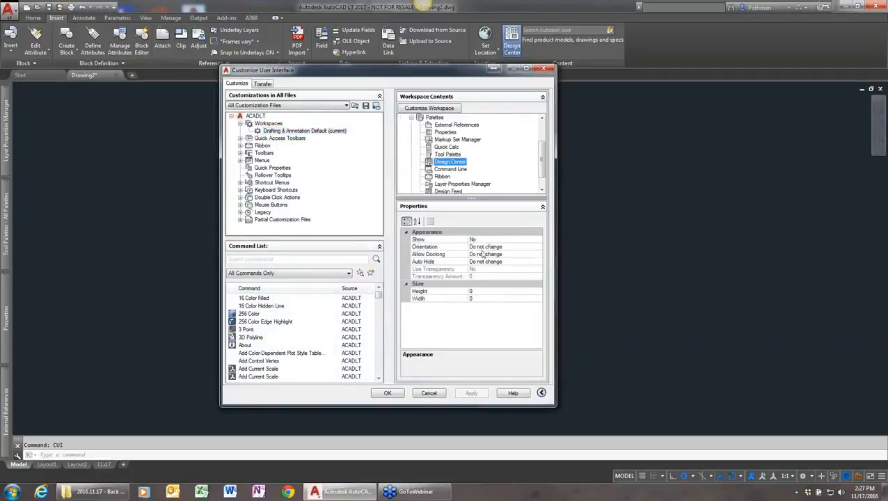
double_click(492, 239)
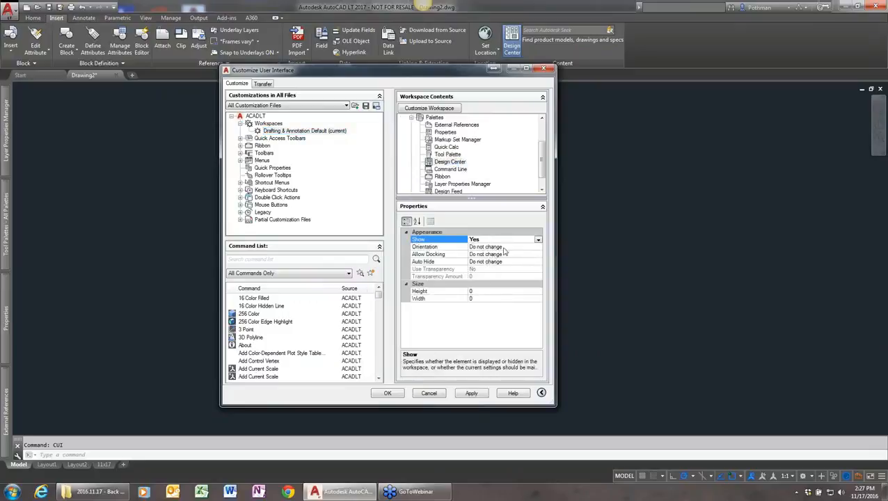
click(500, 248)
click(538, 247)
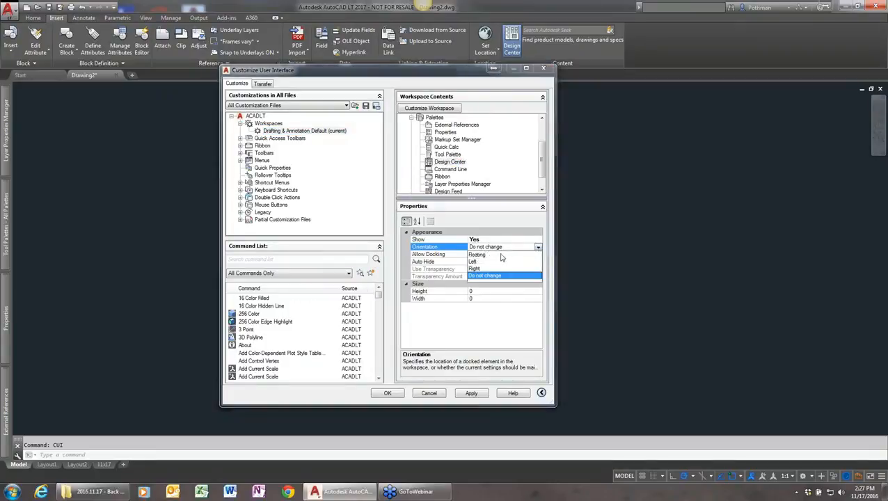
click(487, 254)
click(471, 393)
click(388, 393)
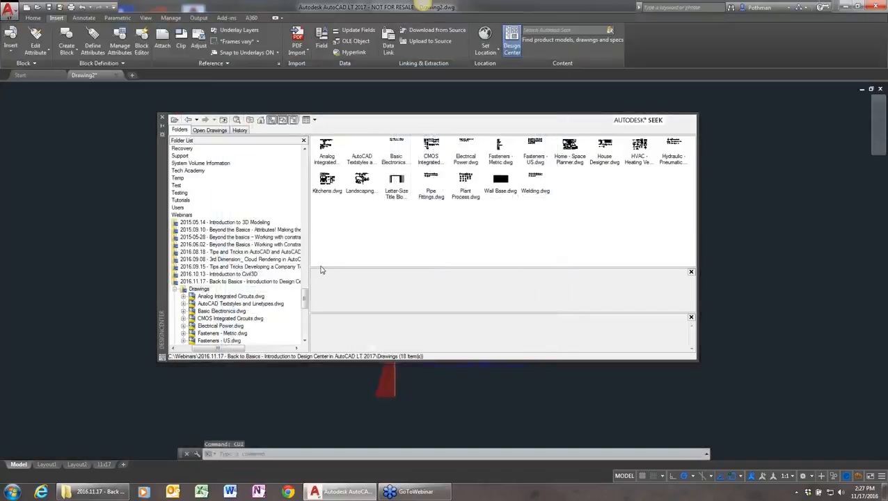
drag(161, 226, 184, 234)
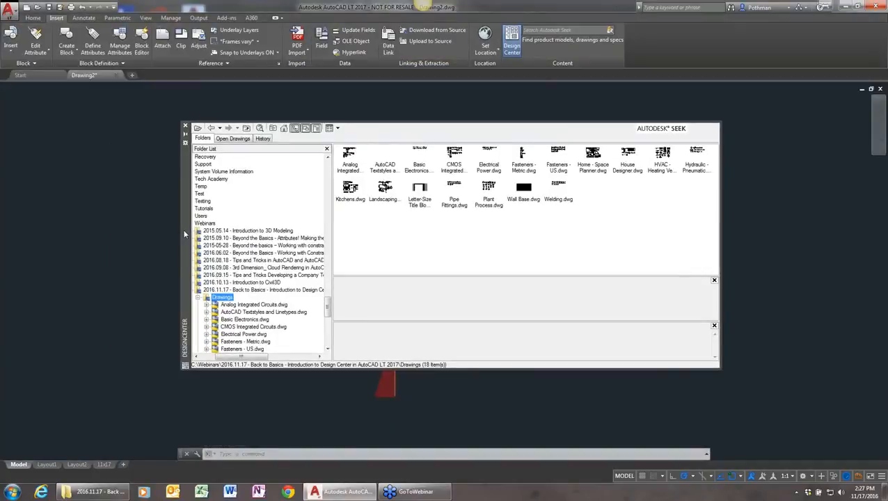
Search C:\Webinars and its subfolders for blocks named CHAIR*, and move the search window clear for the results
click(260, 128)
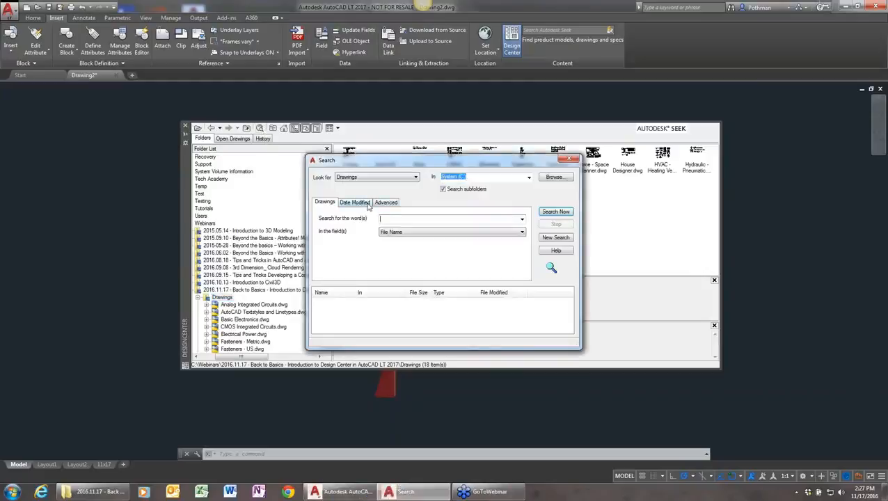
click(404, 181)
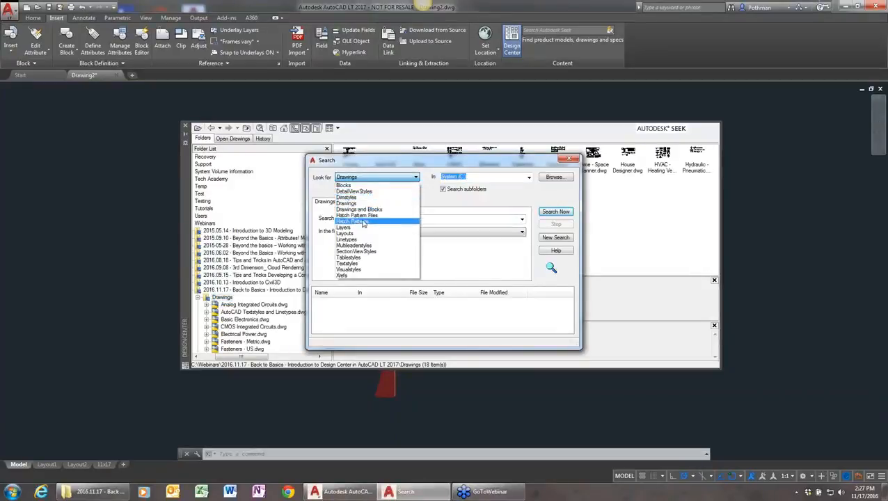
click(355, 185)
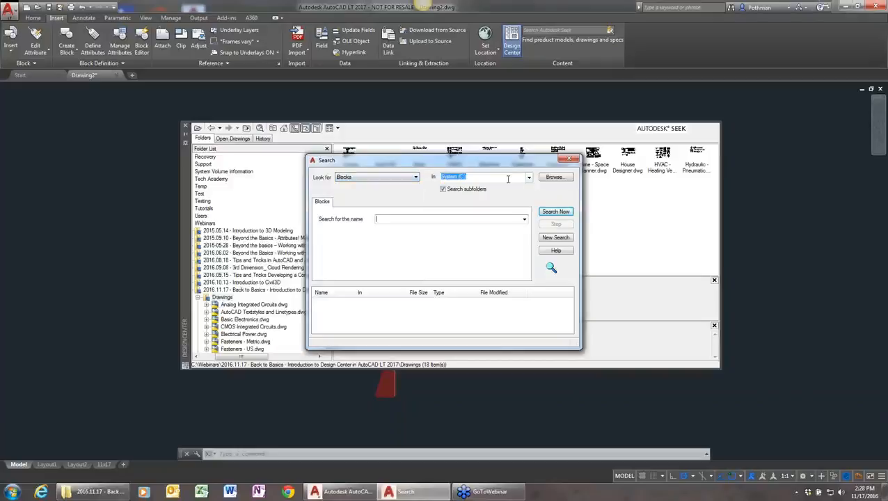
click(554, 177)
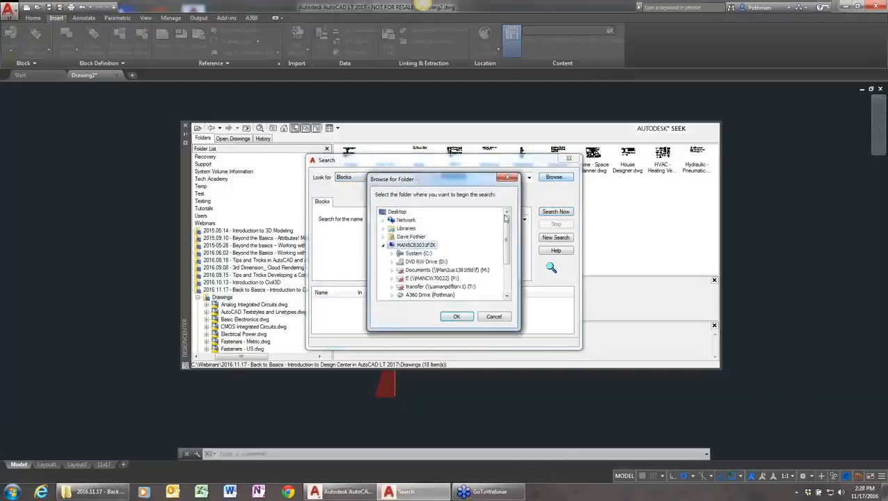
click(418, 254)
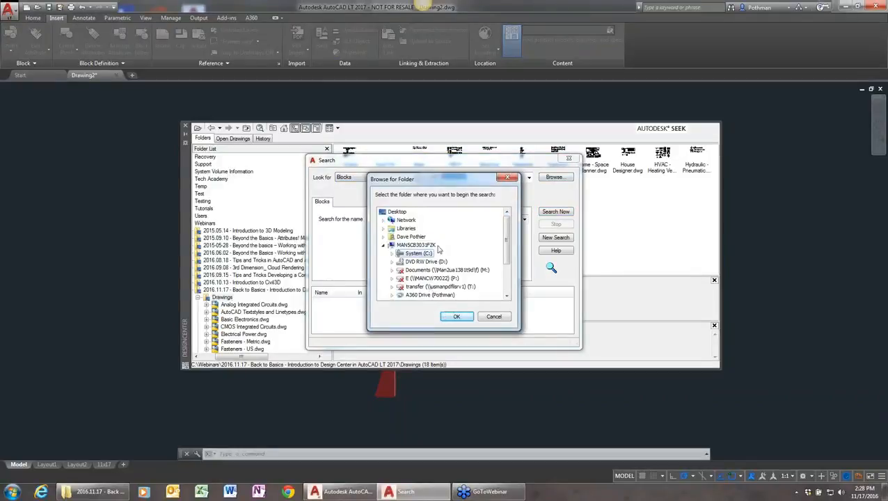
click(392, 254)
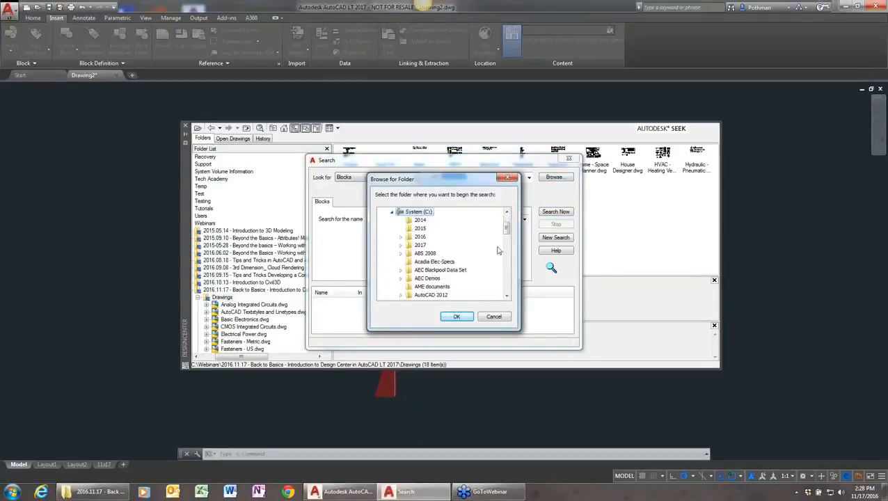
drag(508, 233, 501, 277)
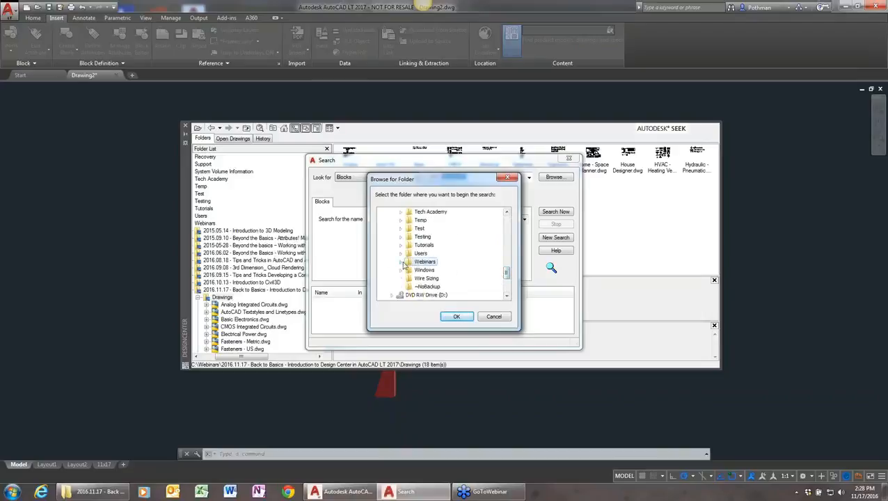
click(445, 316)
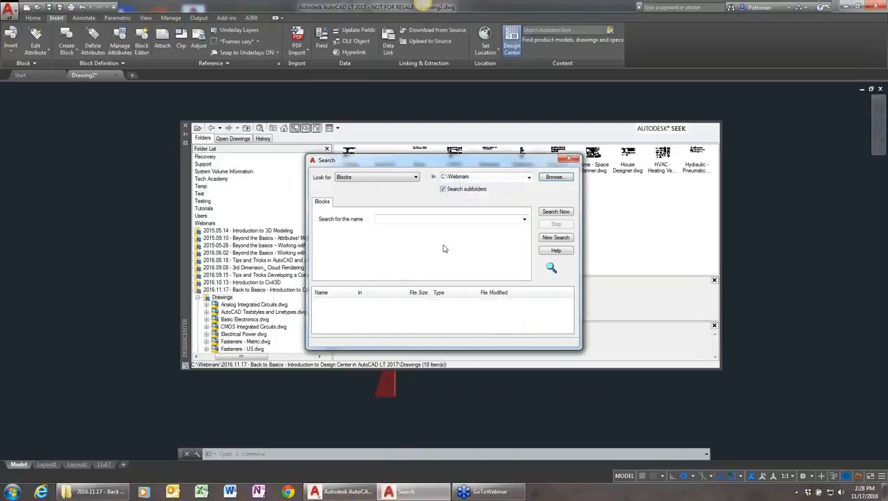
click(405, 219)
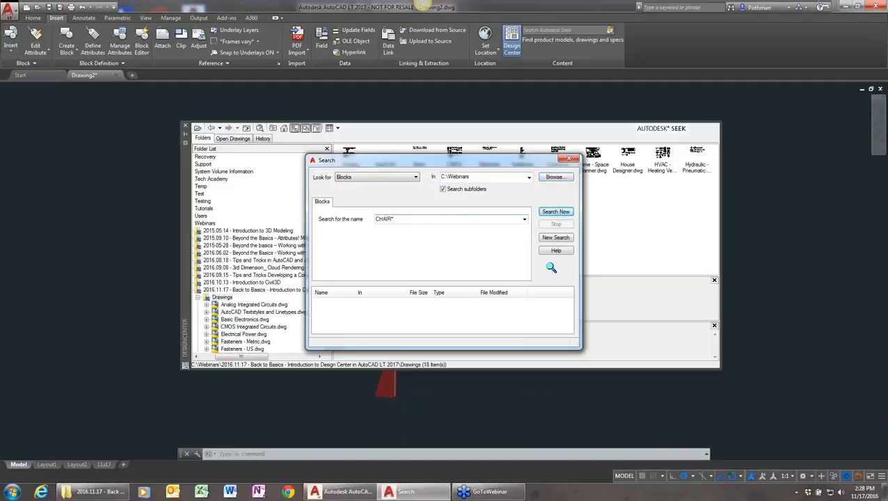
click(568, 212)
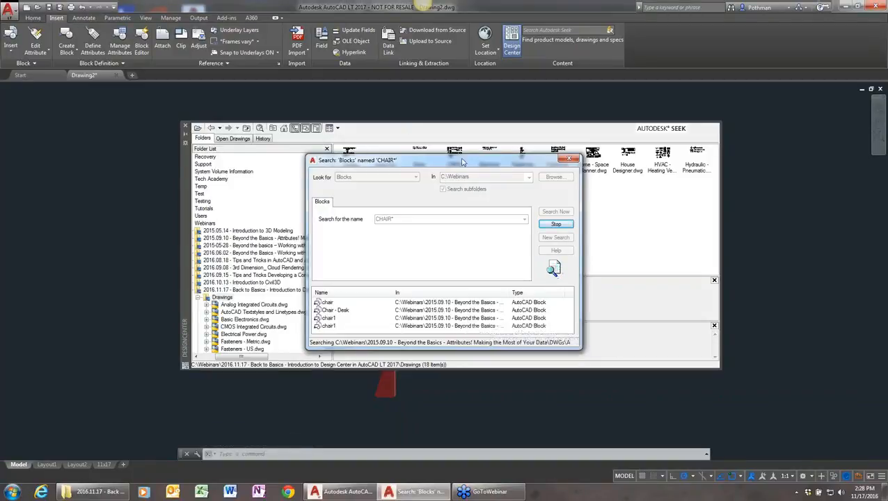
drag(469, 154, 469, 78)
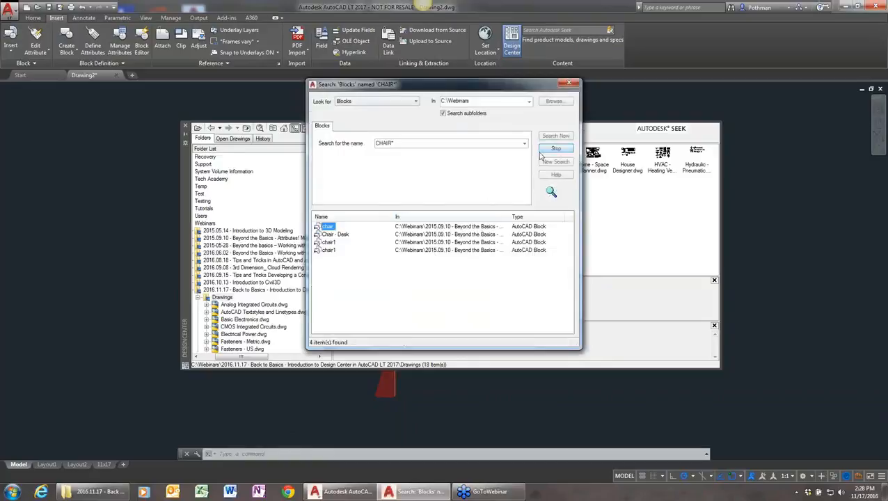
Insert the found block named chair at scale 1 into the empty model space beside the DesignCenter palette
right_click(329, 230)
click(288, 244)
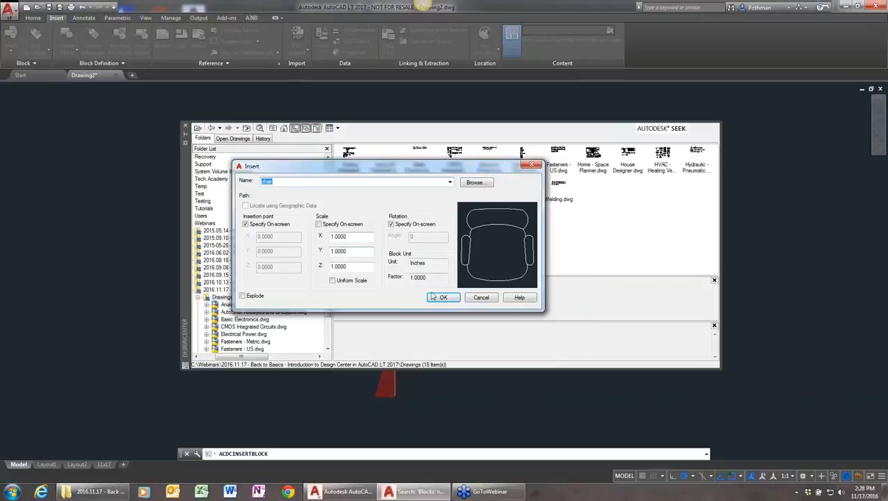
click(434, 297)
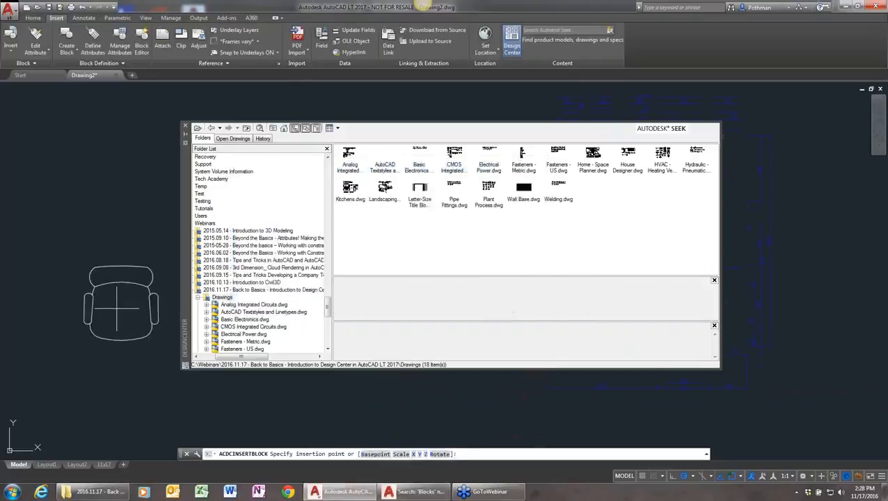
click(97, 298)
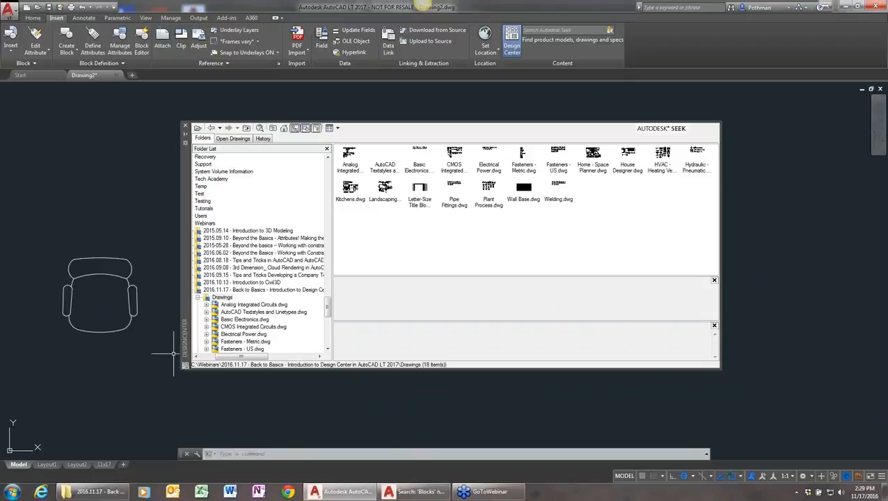
Review the content types the DesignCenter search can look for, clear the CHAIR* search, choose Hatch Pattern Files, and close the search
click(260, 129)
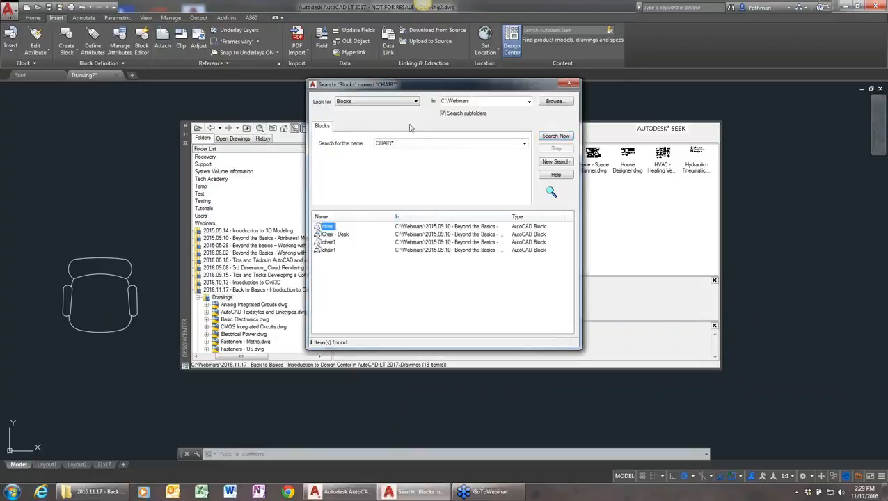
click(416, 101)
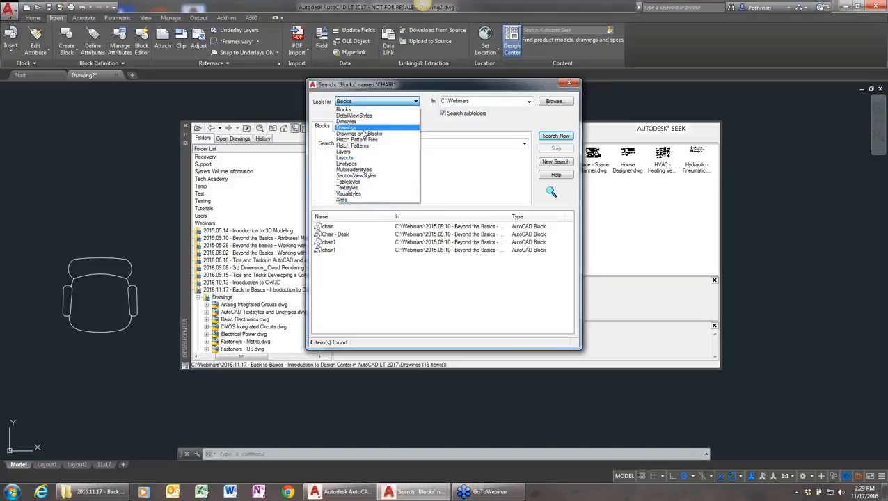
click(505, 117)
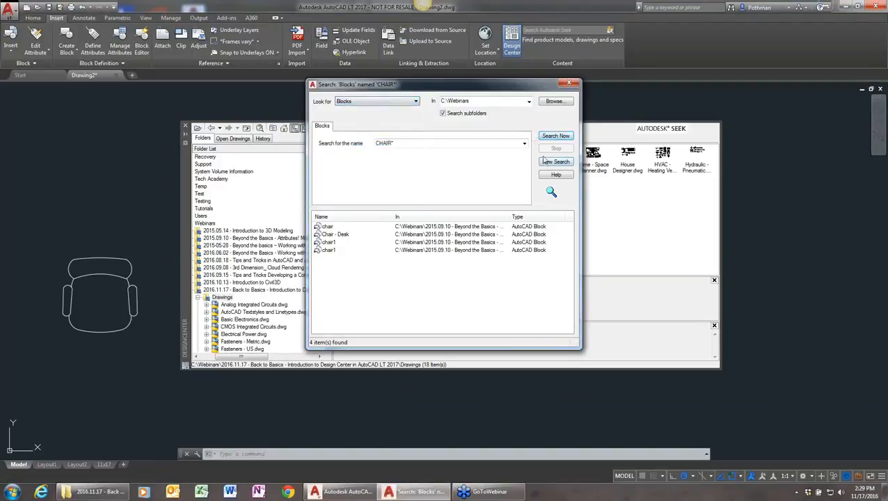
click(555, 162)
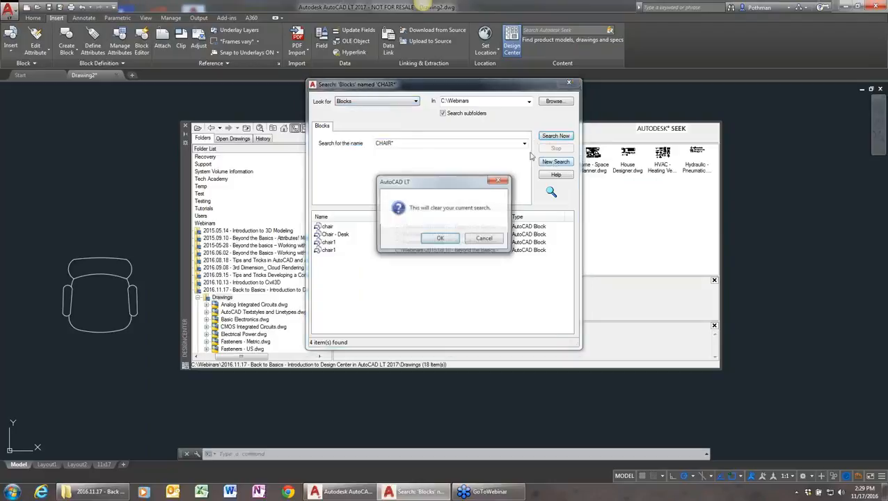
click(443, 239)
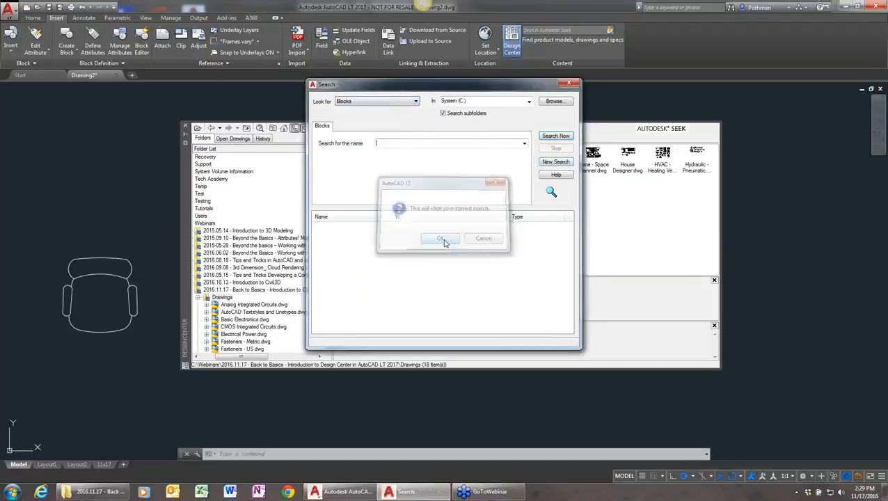
click(397, 102)
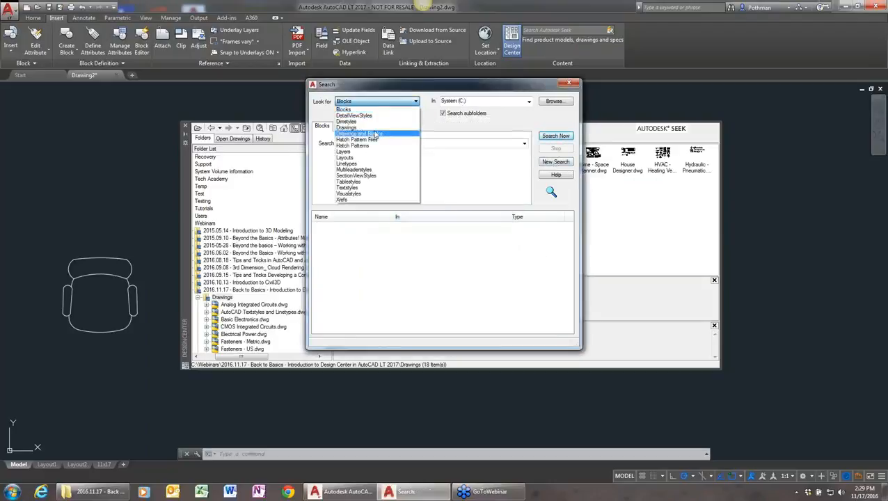
click(374, 140)
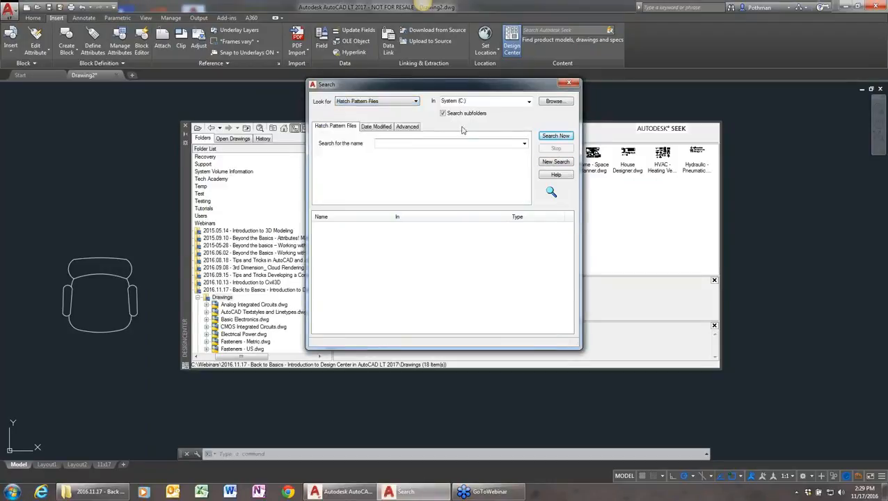
click(568, 82)
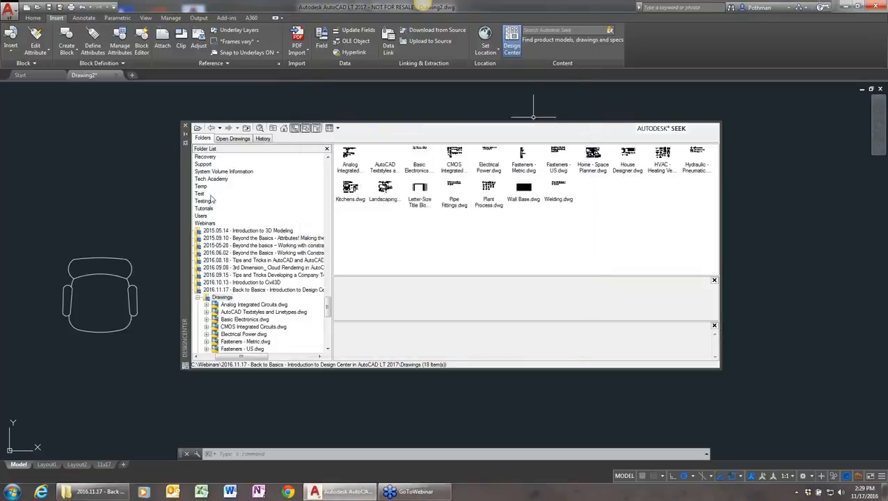
Erase the inserted chair block from model space
click(128, 243)
click(84, 304)
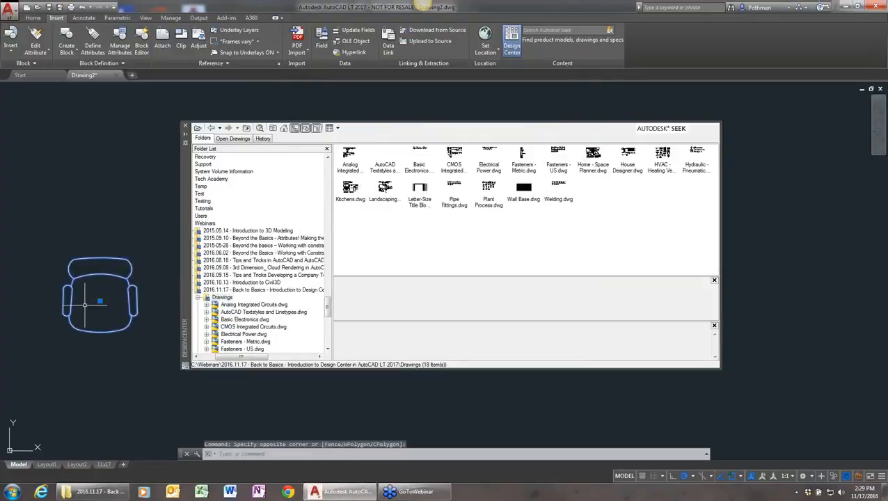
key(Delete)
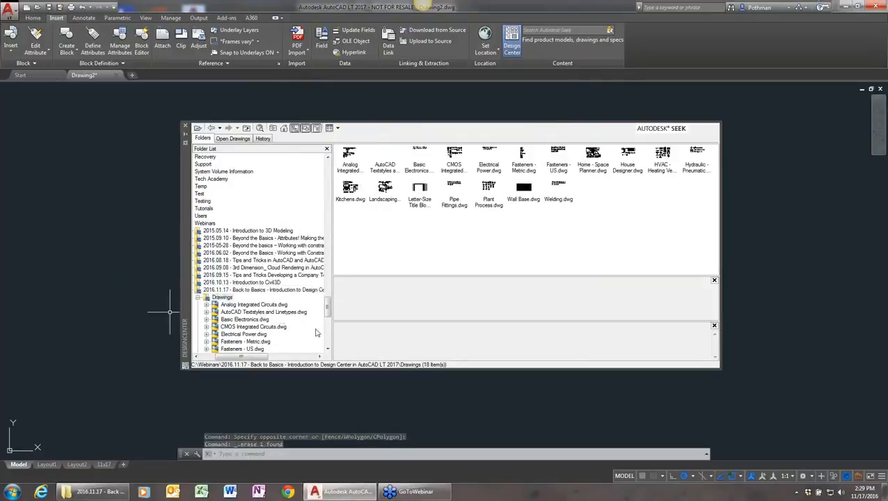
Create a tool palette named Furniture from all the blocks in House Designer.dwg
scroll(322, 314, down, 4)
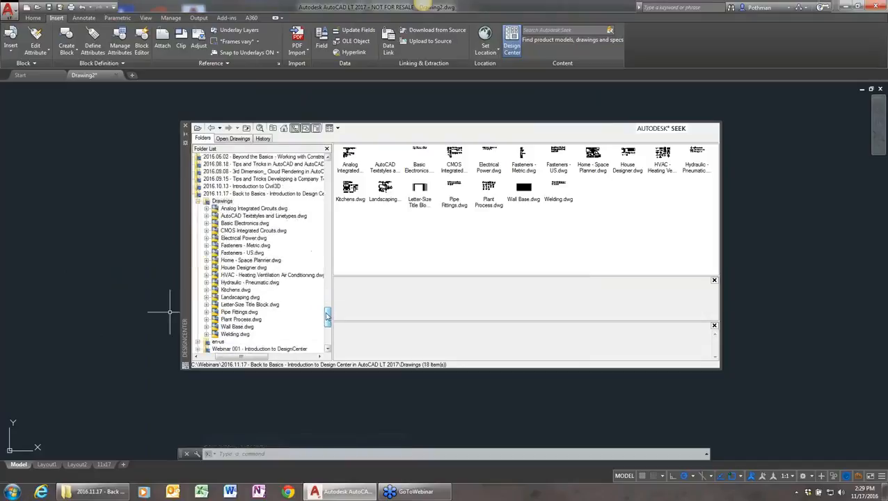
click(248, 269)
double_click(352, 156)
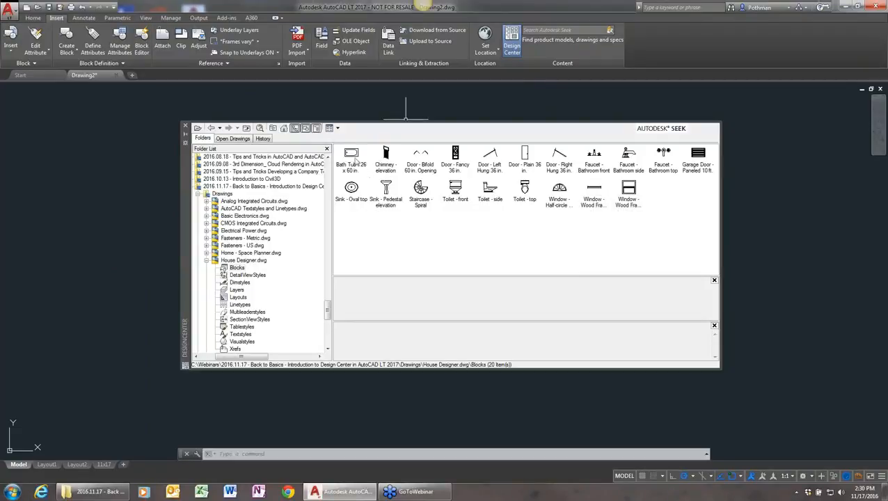
click(353, 158)
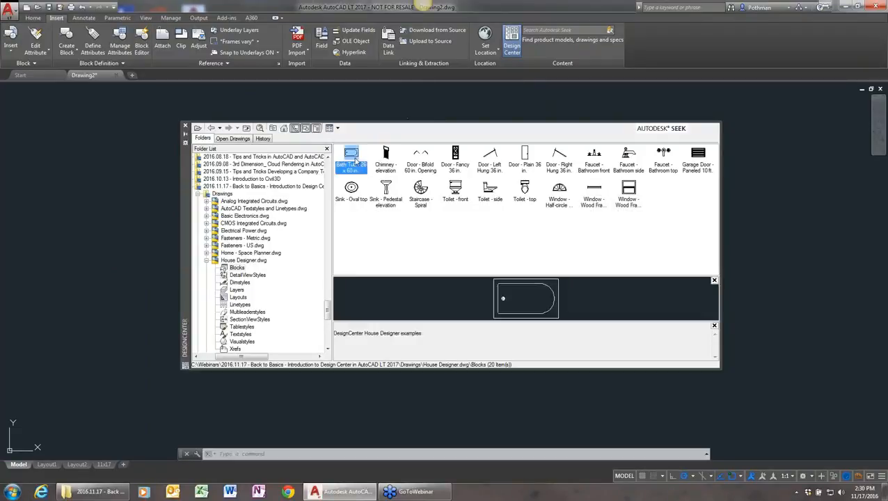
shift+click(630, 191)
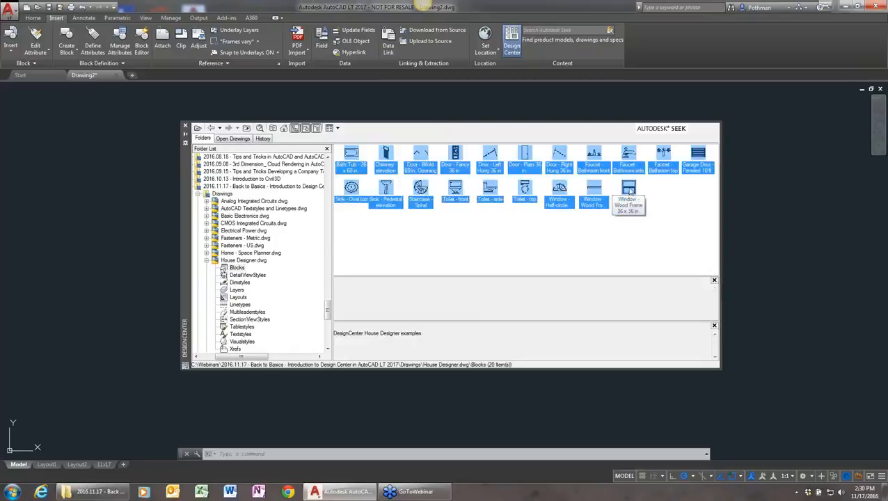
right_click(632, 190)
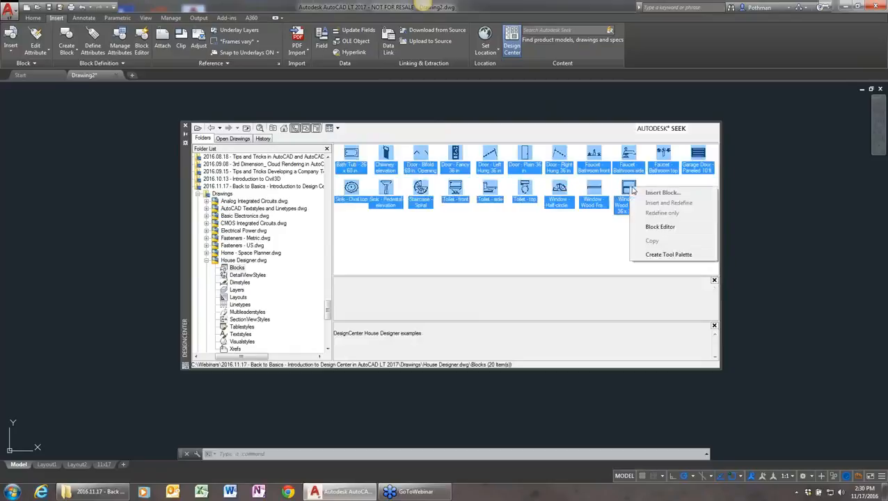
click(668, 255)
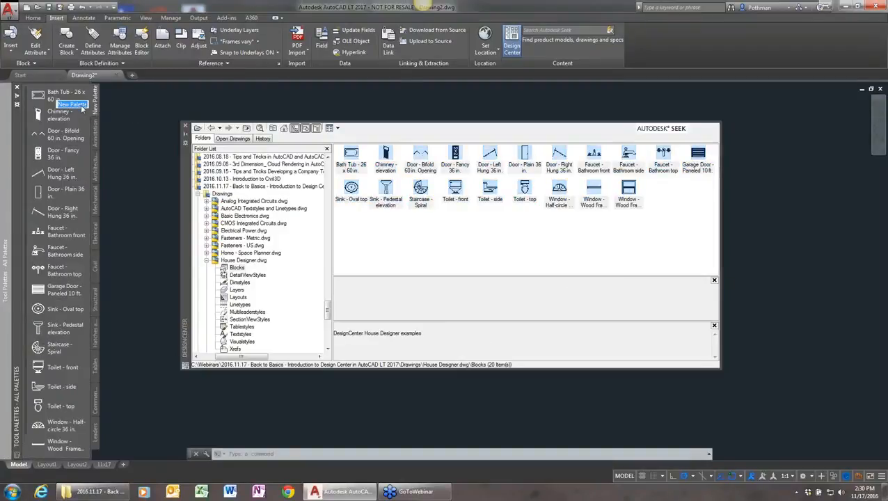
key(BackSpace)
text(Furniture)
key(Return)
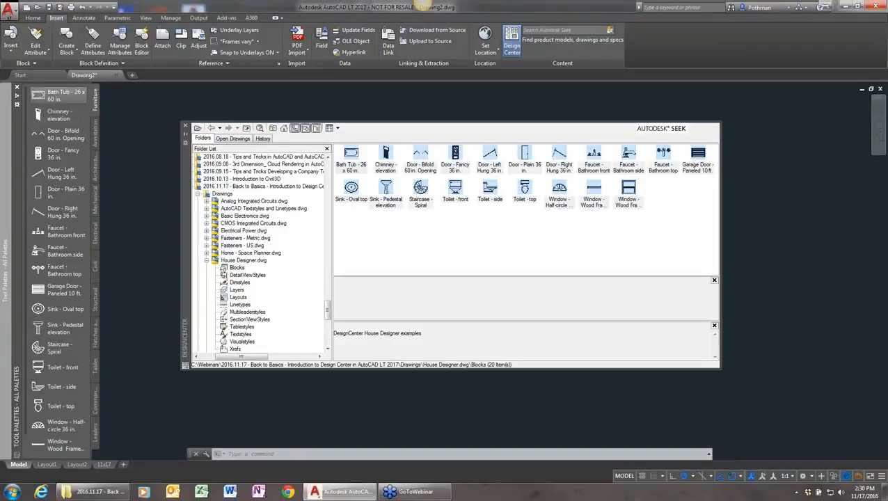
Set the DesignCenter palette to auto-hide and zoom model space to the extents to bring the floor plan into view
click(185, 134)
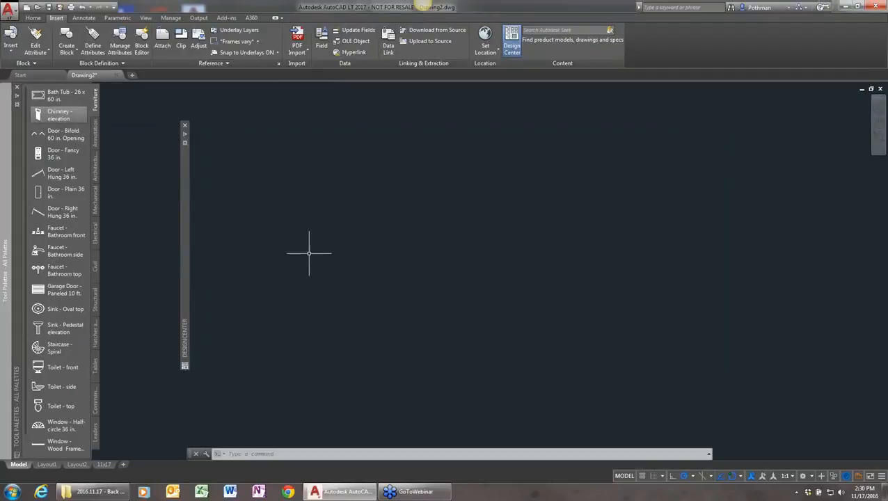
text(z)
key(Return)
text(e)
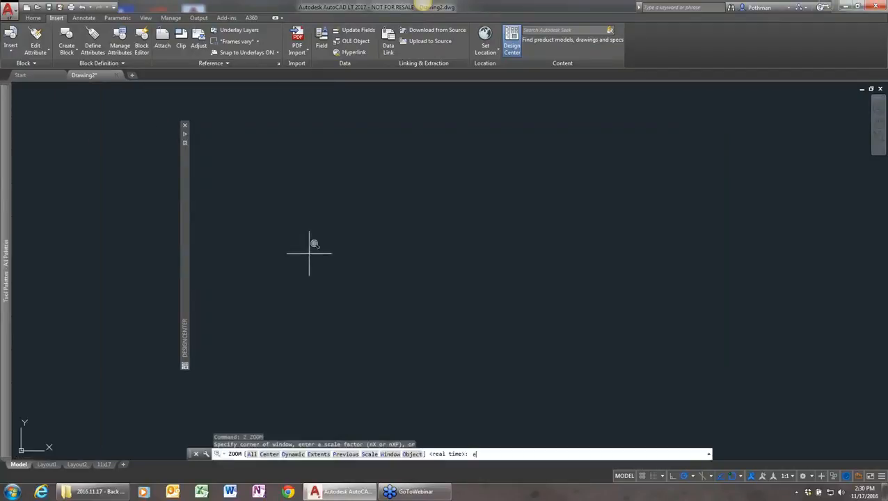
key(Return)
key(Return)
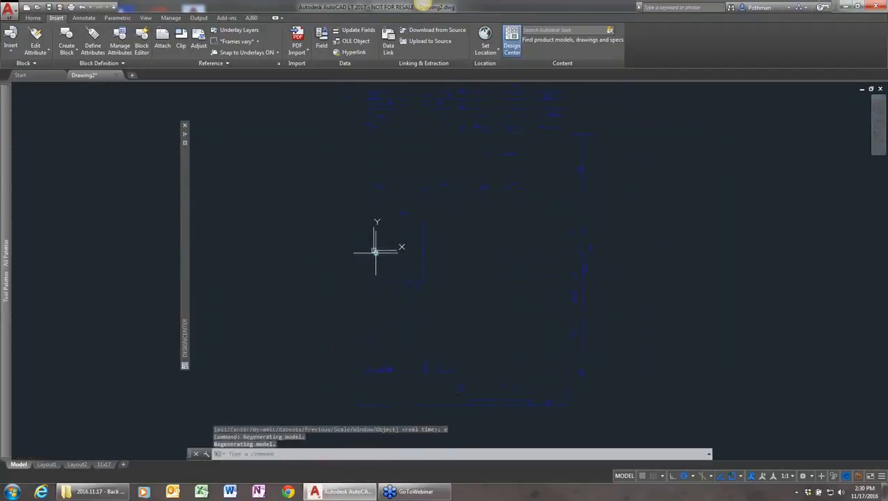
scroll(371, 252, up, 2)
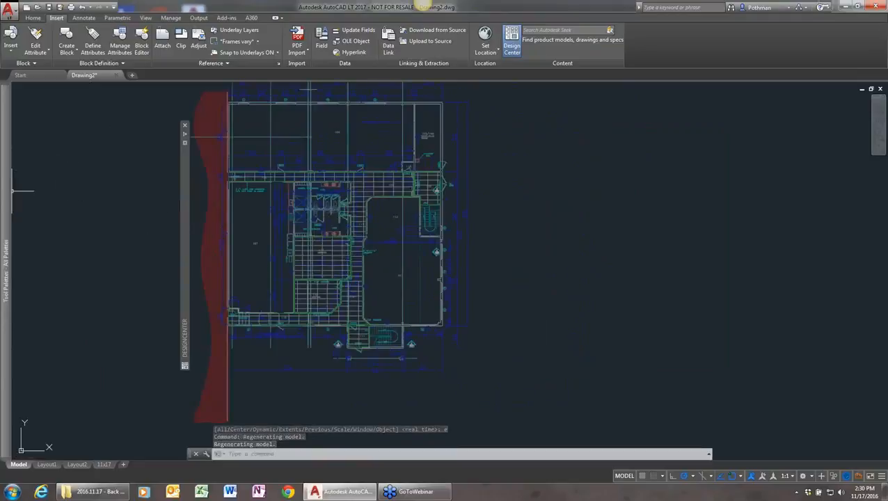
Rename the Furniture tool palette as Plumbing
mouse_move(14, 194)
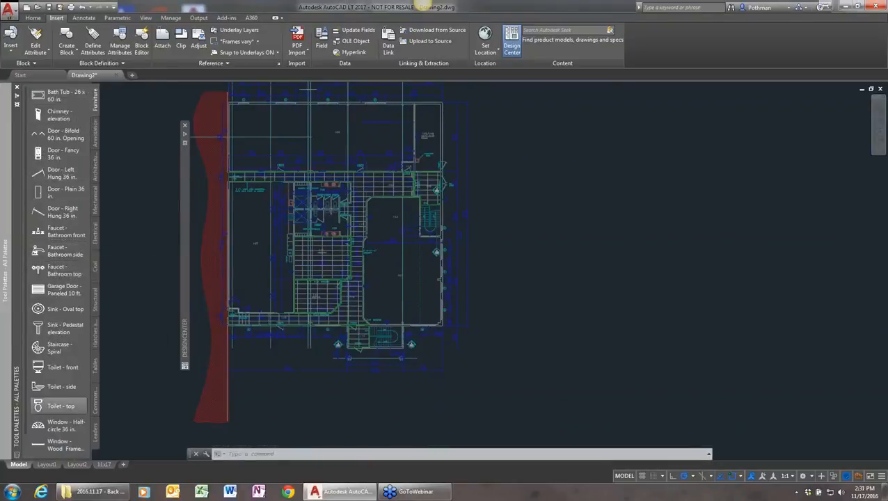
right_click(95, 99)
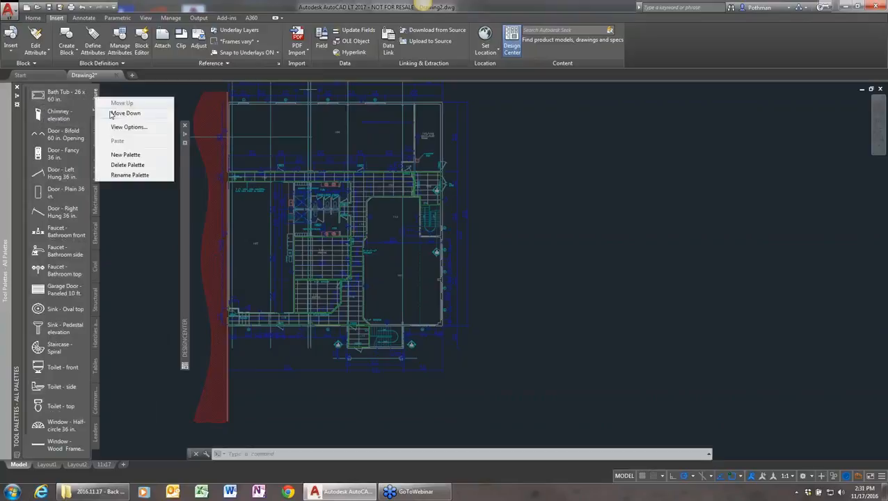
click(130, 175)
text(PlumbingFixture)
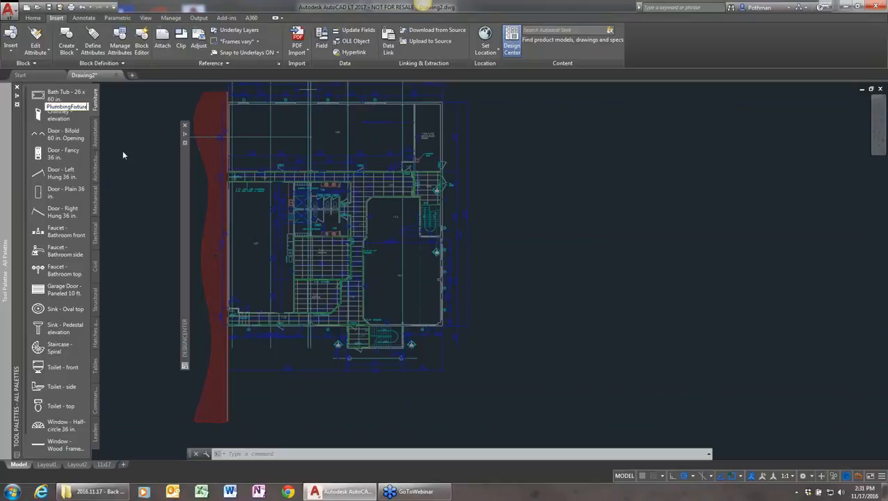
key(Return)
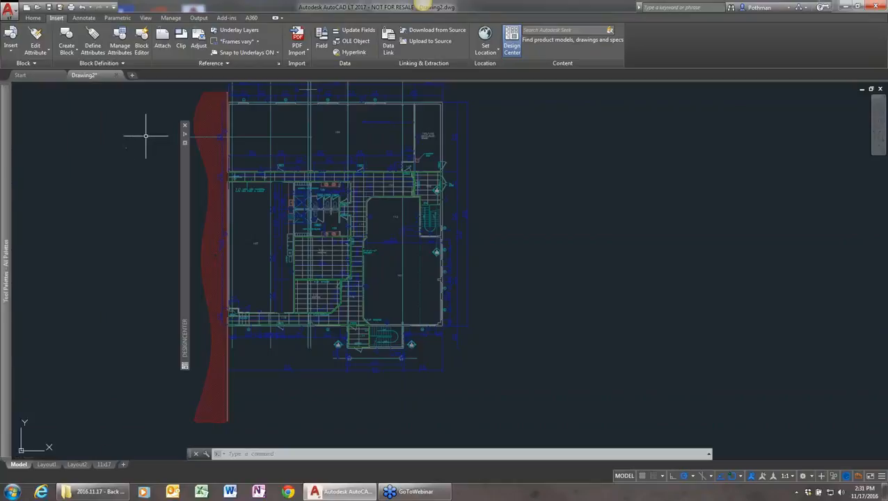
In the tool properties of Bath Tub - 26 x 60 in., set the layer to Arch_Plan_Shower
mouse_move(6, 155)
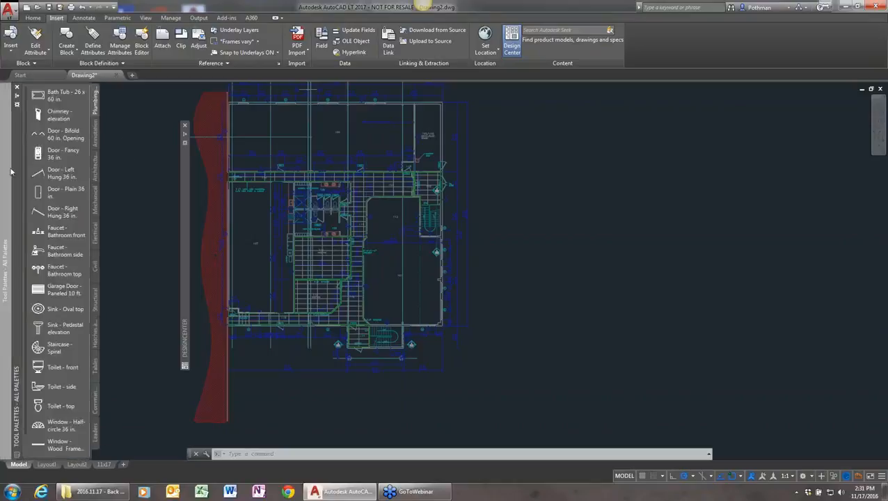
right_click(45, 98)
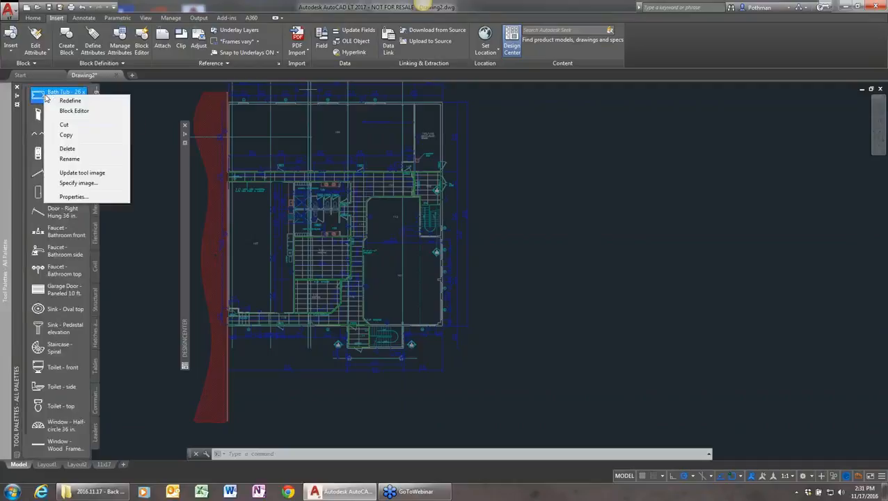
click(76, 198)
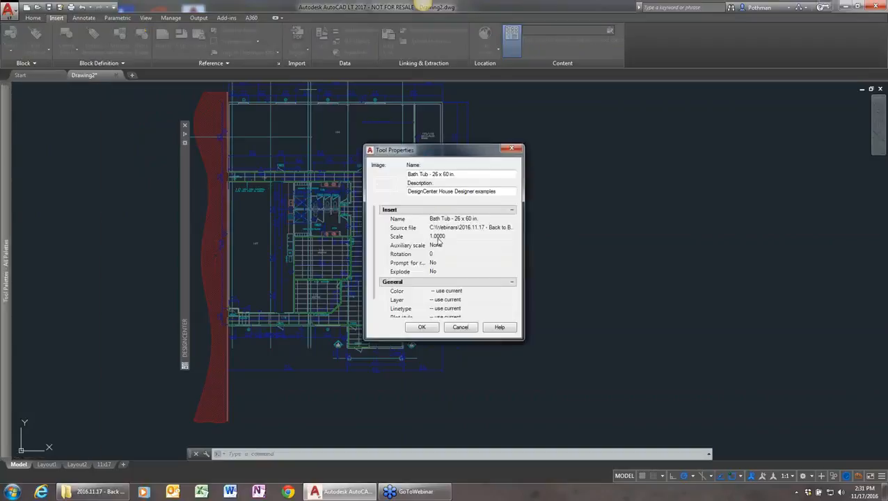
drag(463, 142, 463, 64)
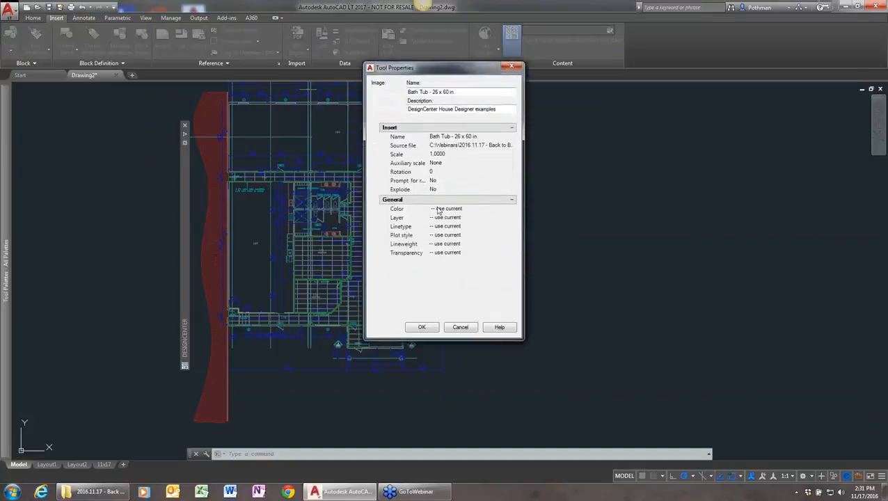
click(475, 219)
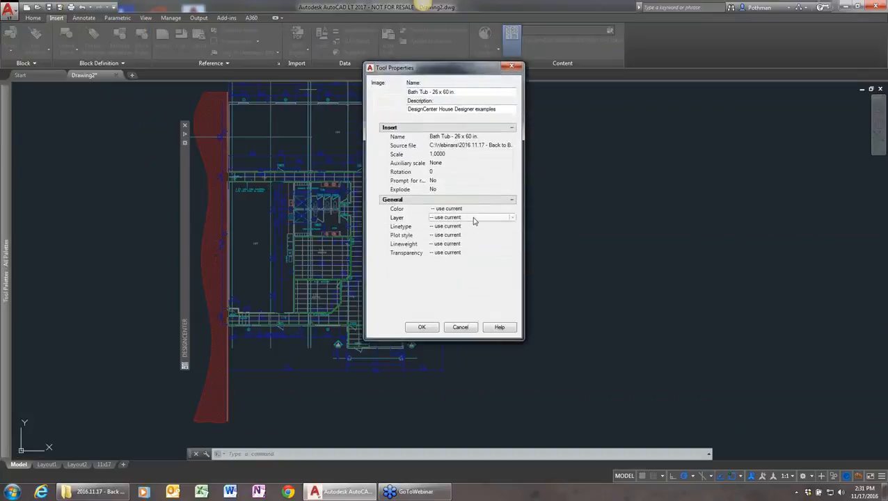
click(512, 218)
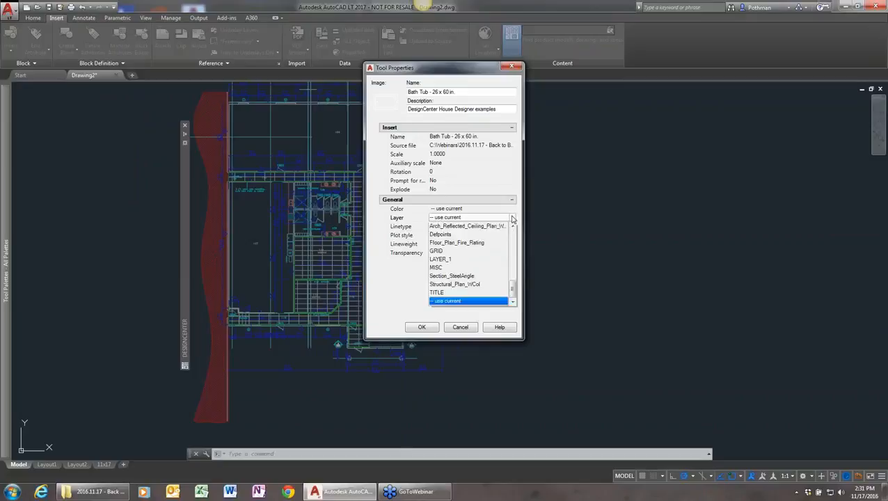
drag(513, 291, 515, 263)
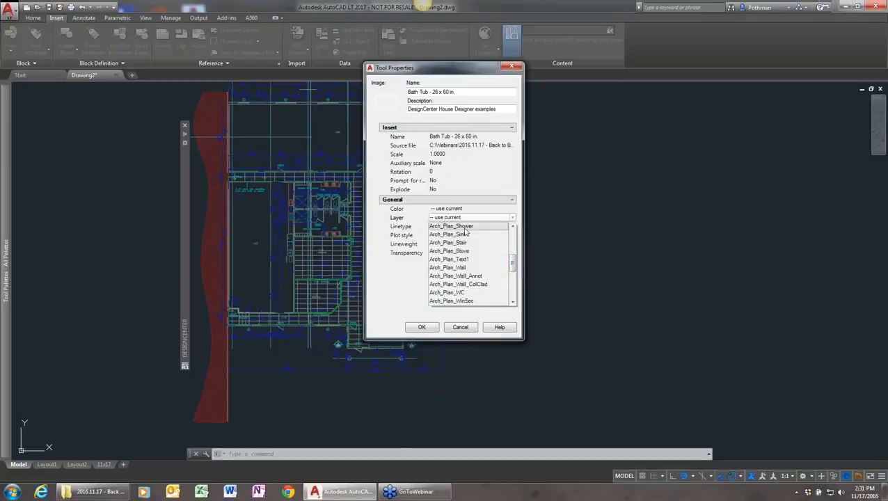
click(513, 227)
click(475, 235)
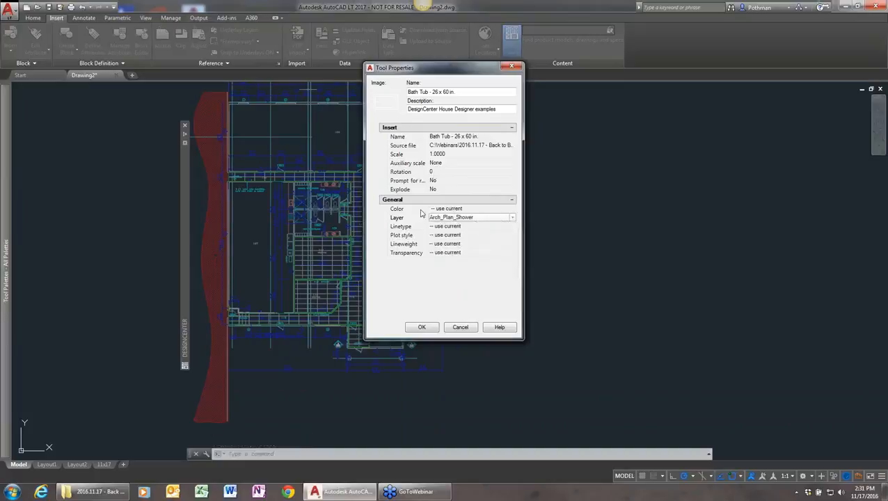
Set the bath tub tool's prompt for rotation to Yes
click(438, 172)
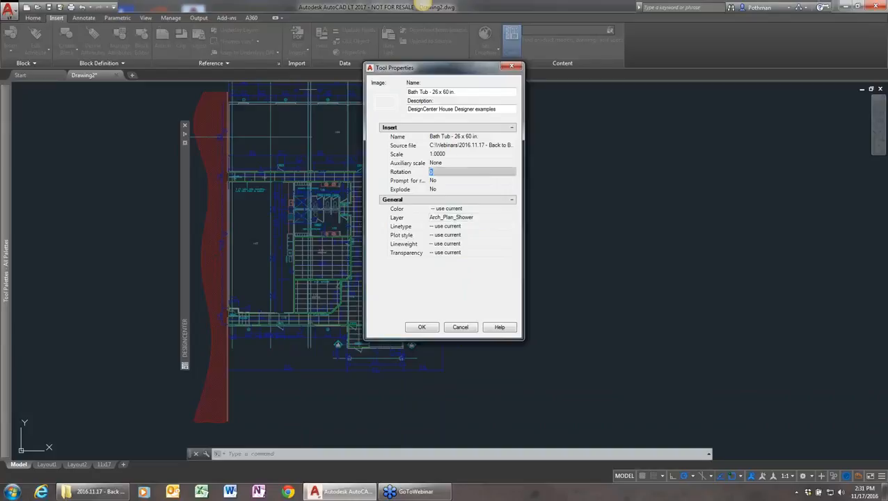
click(453, 183)
click(452, 183)
click(446, 191)
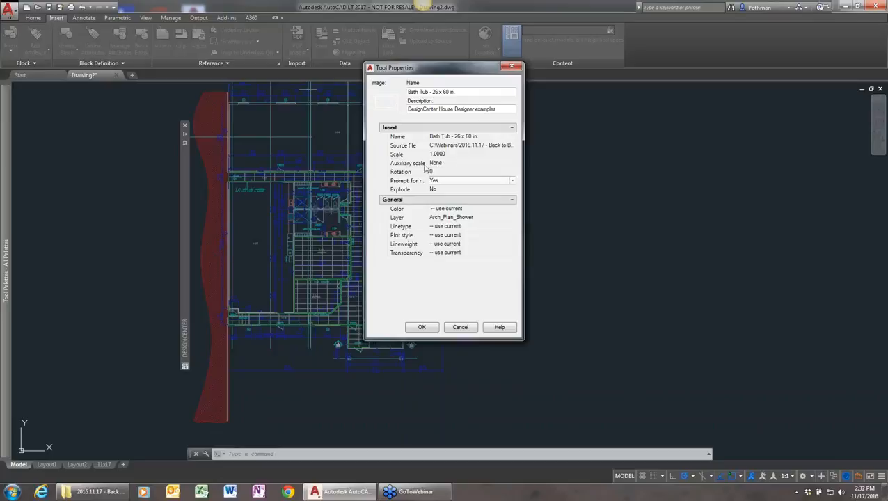
Accept the edited tool properties by inserting Bath Tub - 26 x 60 in. from the Plumbing palette unrotated in room 113, and check its layer
click(421, 327)
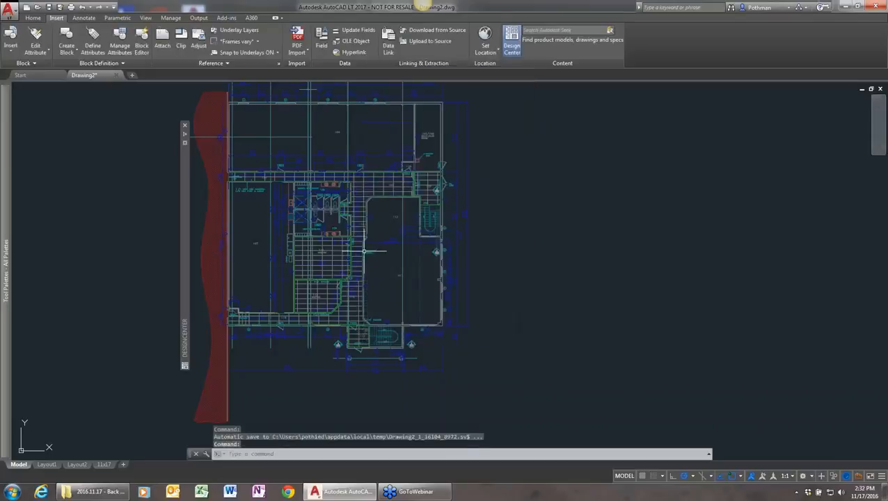
scroll(259, 224, up, 5)
mouse_move(611, 249)
middle_down()
mouse_move(536, 286)
mouse_move(415, 370)
mouse_move(341, 240)
mouse_move(351, 232)
mouse_move(468, 263)
middle_up()
scroll(430, 287, up, 2)
scroll(376, 306, down, 4)
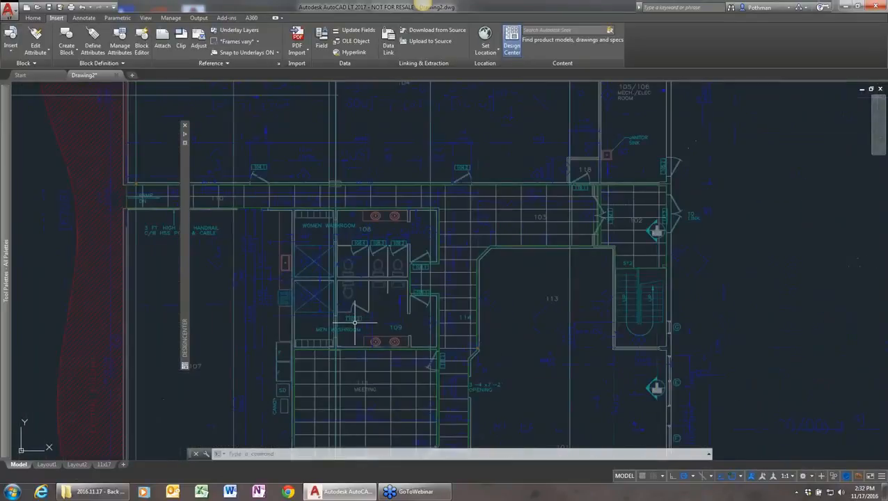
mouse_move(12, 243)
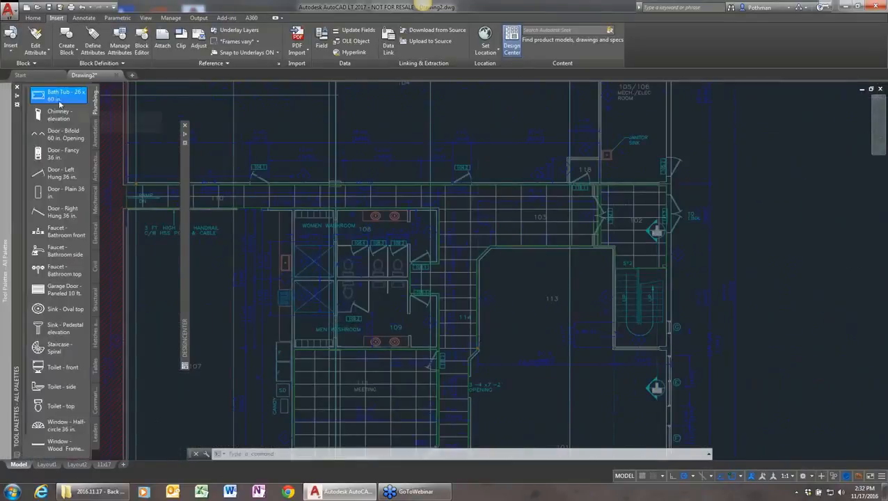
click(58, 98)
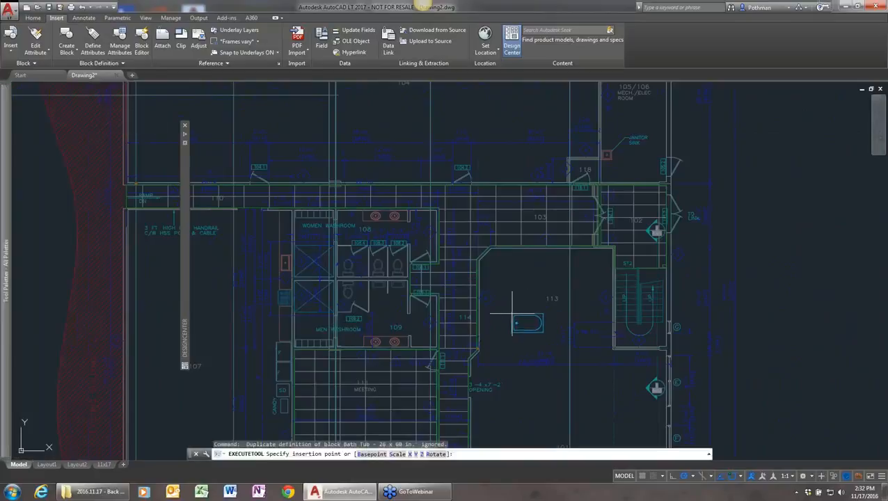
click(509, 311)
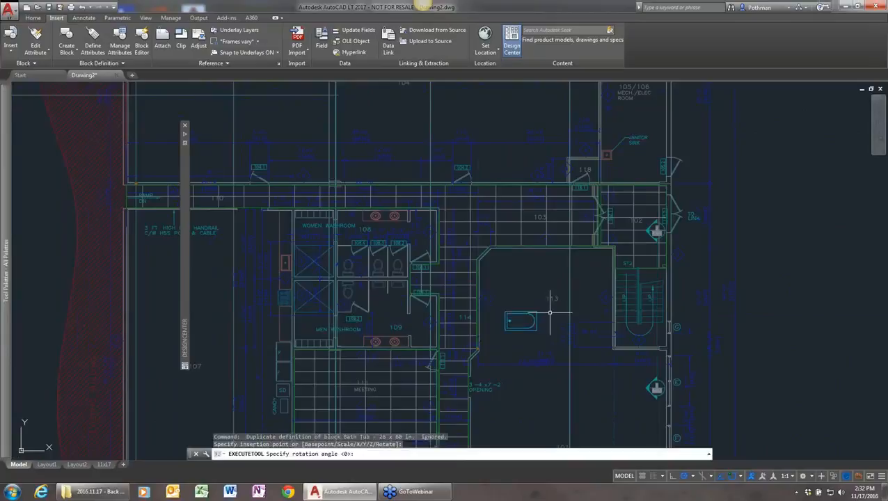
click(536, 310)
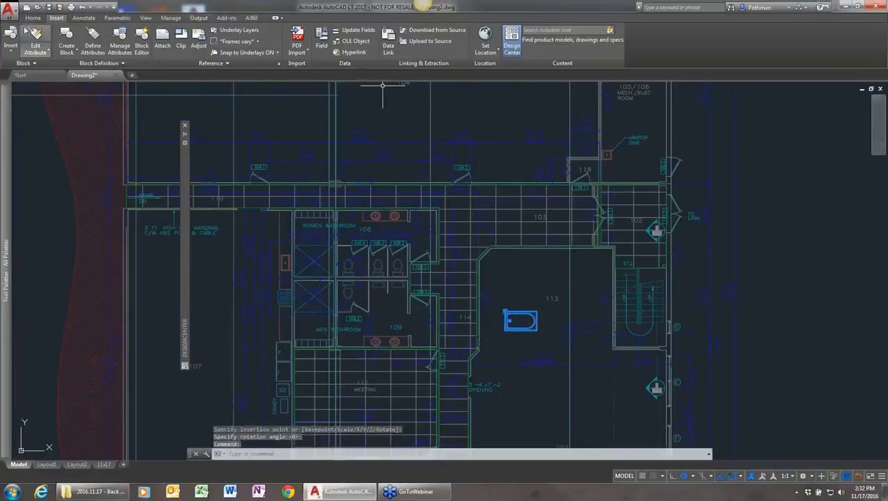
click(33, 17)
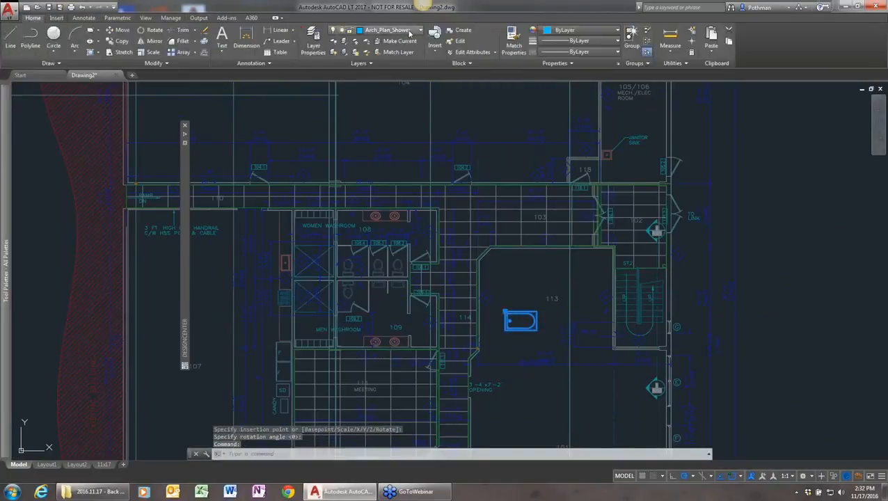